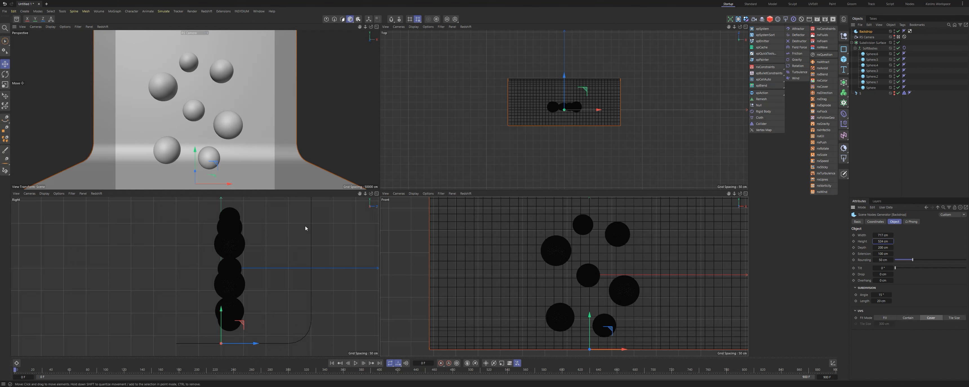
Step: Lower the backdrop slightly beneath the spheres and increase its rounding and depth
{"action": "left_click_drag", "start_coordinate": [227, 313], "coordinate": [224, 326]}
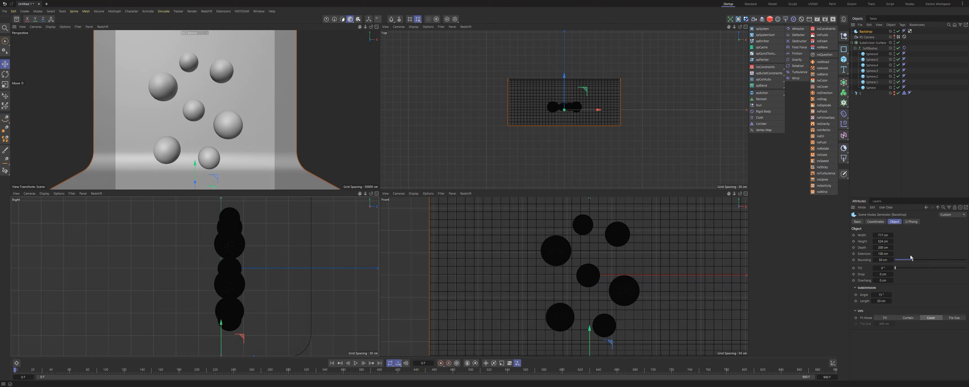
{"action": "mouse_move", "coordinate": [915, 261]}
{"action": "left_mouse_down"}
{"action": "mouse_move", "coordinate": [935, 260]}
{"action": "mouse_move", "coordinate": [909, 267]}
{"action": "mouse_move", "coordinate": [916, 262]}
{"action": "left_mouse_up"}
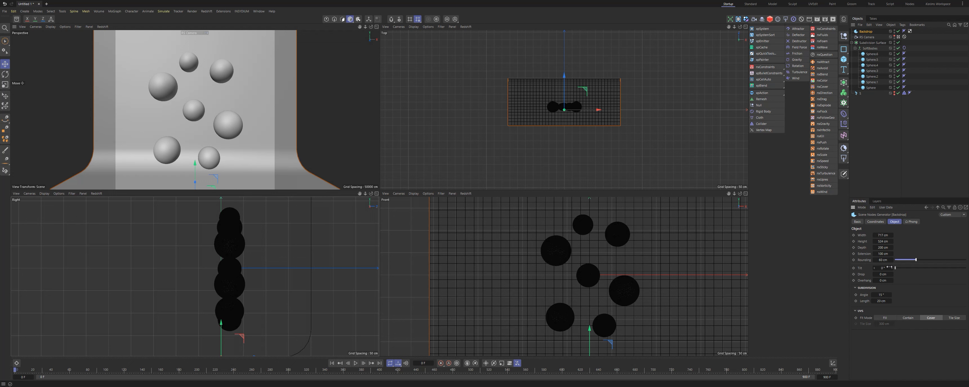
{"action": "left_click_drag", "start_coordinate": [882, 248], "coordinate": [903, 249]}
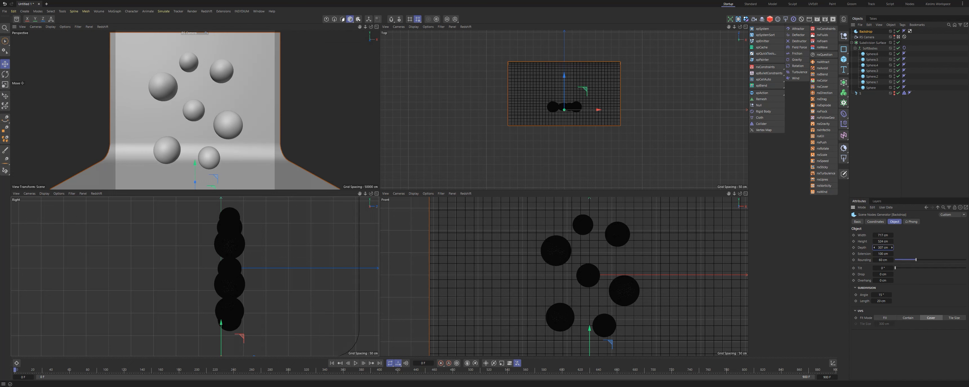
Step: Move the backdrop forward toward the camera and enlarge the perspective view to fill the workspace
{"action": "key", "text": "e"}
{"action": "left_click_drag", "start_coordinate": [562, 76], "coordinate": [564, 86]}
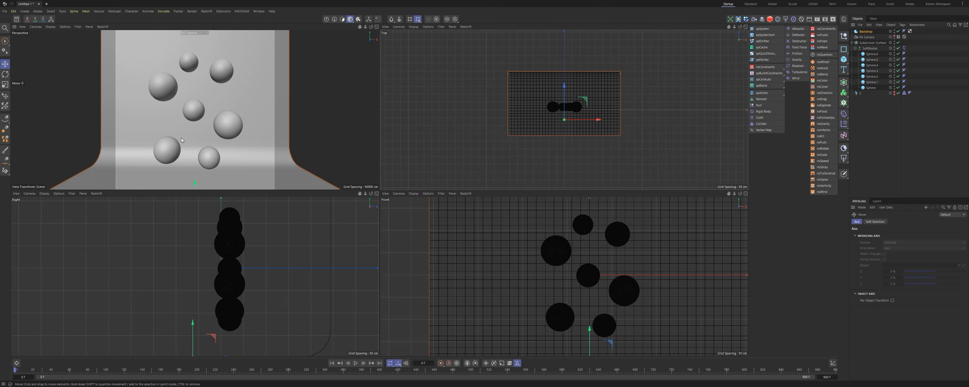
{"action": "key", "text": "F1"}
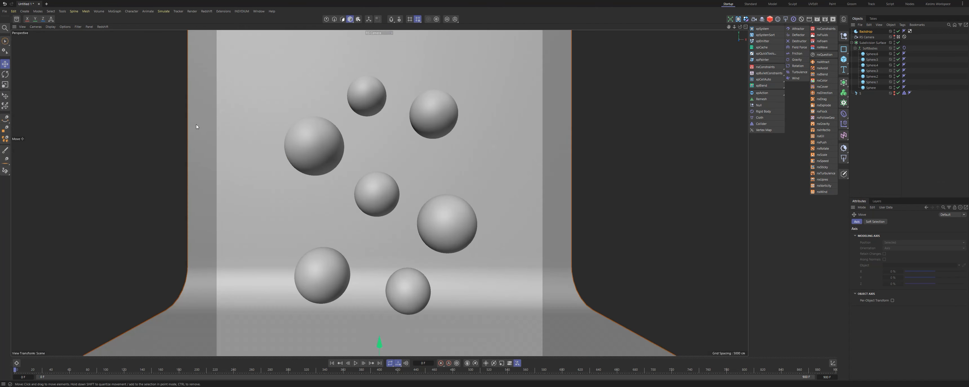
Step: Open the Redshift RenderView with live rendering running and dock it beside the perspective view
{"action": "left_click", "coordinate": [833, 19]}
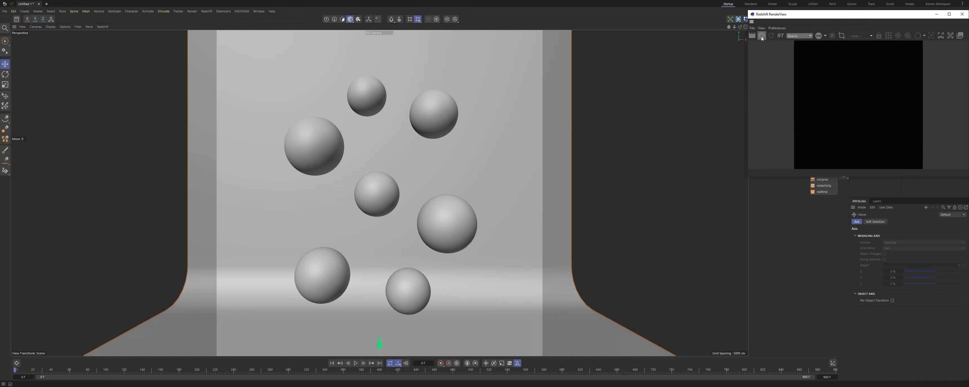
{"action": "left_click_drag", "start_coordinate": [751, 22], "coordinate": [95, 158]}
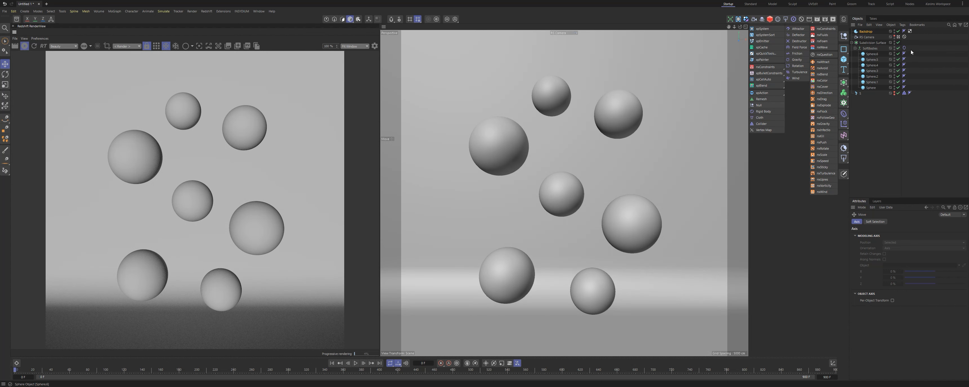
Step: Collapse the Subdivision Surface hierarchy and add a Redshift dome light with its intensity set to 0
{"action": "left_click", "coordinate": [855, 49]}
{"action": "left_click", "coordinate": [851, 42]}
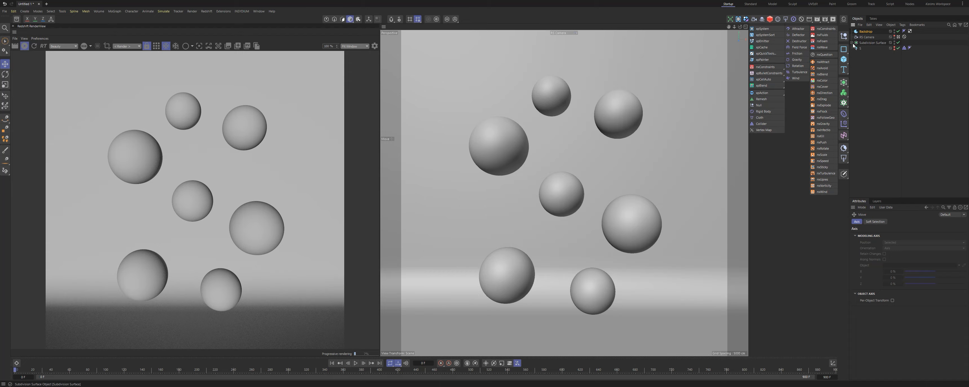
{"action": "left_click", "coordinate": [778, 19]}
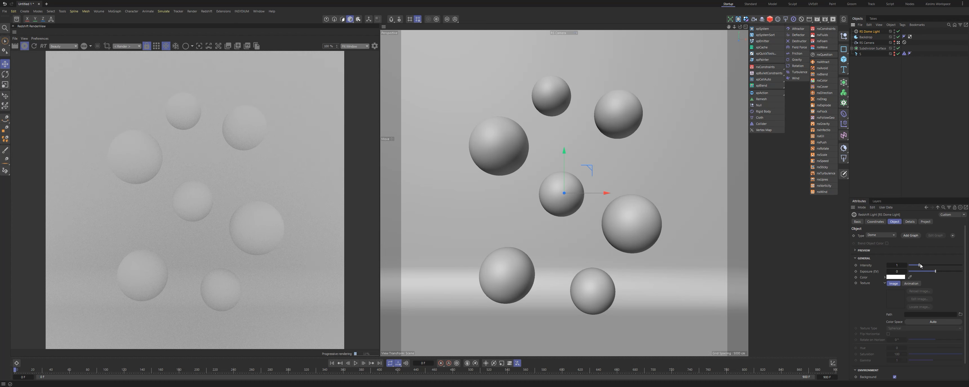
{"action": "left_click_drag", "start_coordinate": [919, 266], "coordinate": [908, 265]}
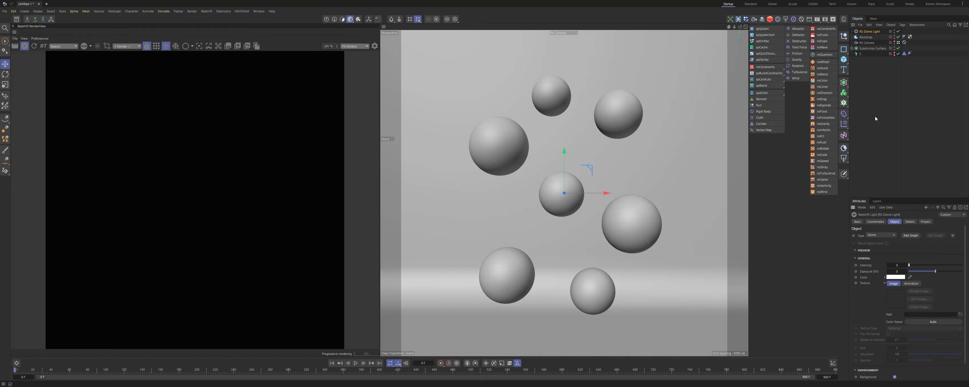
Step: Add a Redshift area light and give it a Target tag aimed at the S text object
{"action": "left_click", "coordinate": [786, 20]}
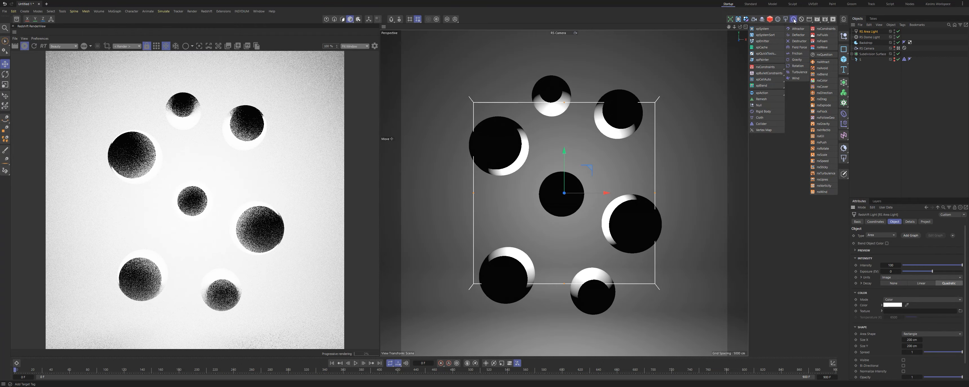
{"action": "left_click", "coordinate": [786, 22]}
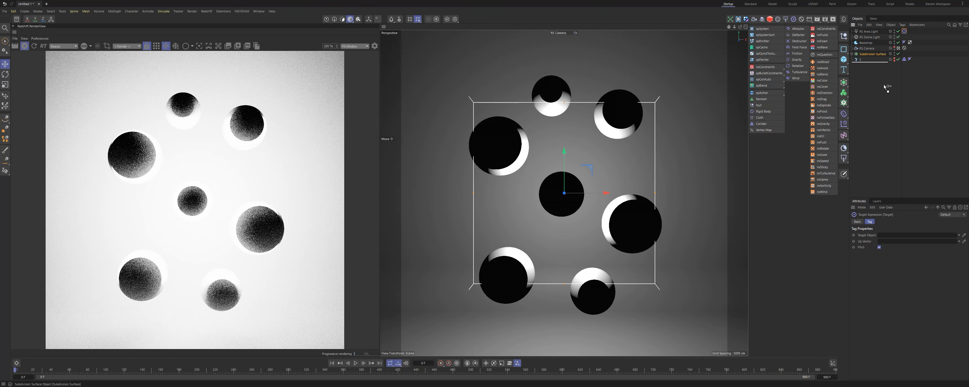
{"action": "left_click_drag", "start_coordinate": [864, 63], "coordinate": [892, 237]}
Step: Move the area light sideways out of the spheres until it stands beyond the backdrop's left edge
{"action": "middle_click", "coordinate": [624, 135]}
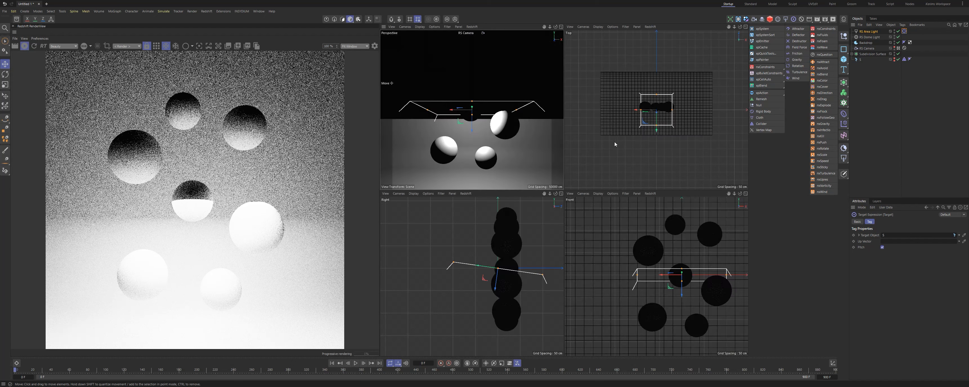
{"action": "key", "text": "e"}
{"action": "left_click_drag", "start_coordinate": [634, 113], "coordinate": [581, 117]}
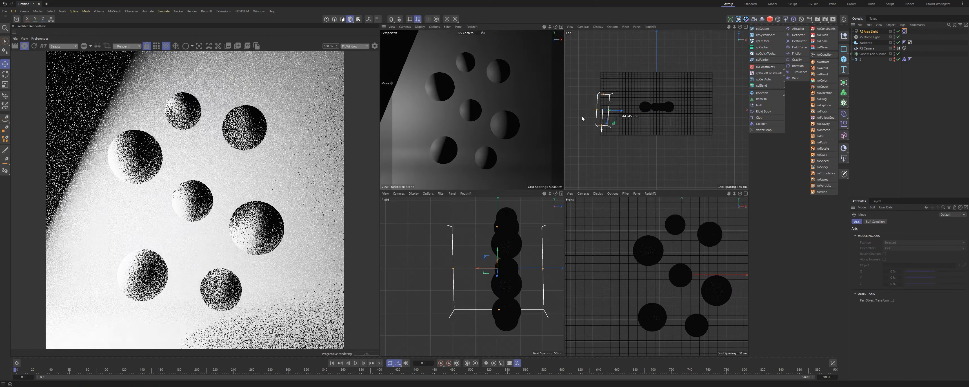
{"action": "middle_click", "coordinate": [491, 267]}
{"action": "scroll", "coordinate": [571, 226], "scroll_direction": "down", "scroll_amount": 4}
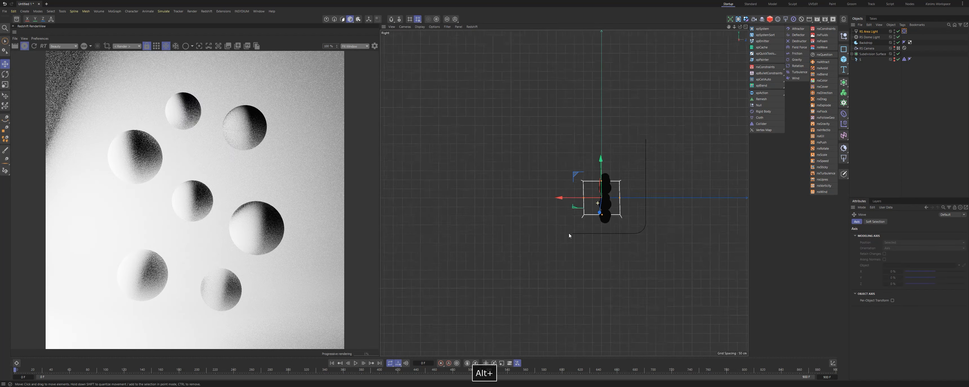
{"action": "middle_click", "coordinate": [599, 194]}
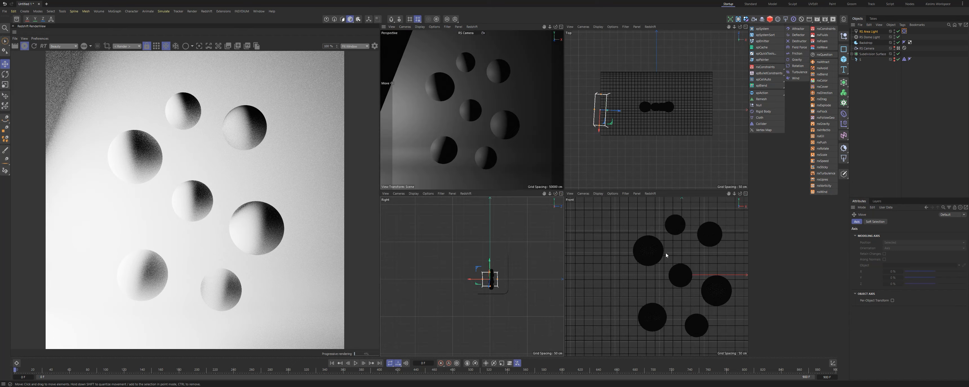
{"action": "middle_click", "coordinate": [654, 242]}
{"action": "scroll", "coordinate": [650, 260], "scroll_direction": "down", "scroll_amount": 3}
{"action": "left_click_drag", "start_coordinate": [582, 214], "coordinate": [550, 216]}
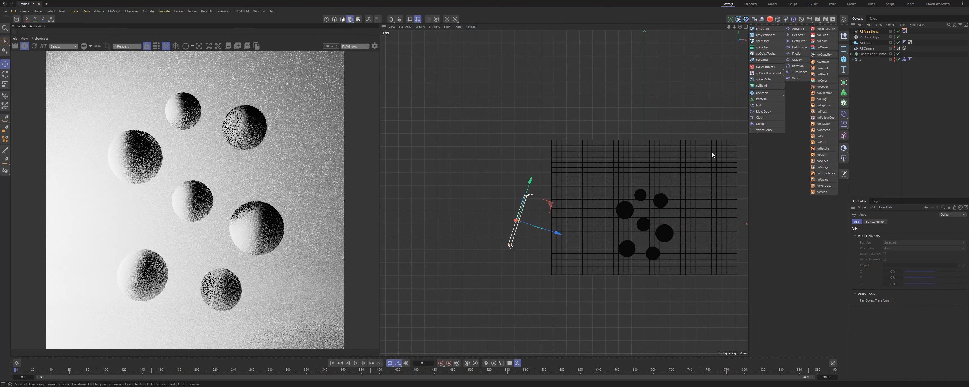
Step: Change the area light's target object to the Subdivision Surface
{"action": "left_click", "coordinate": [876, 83]}
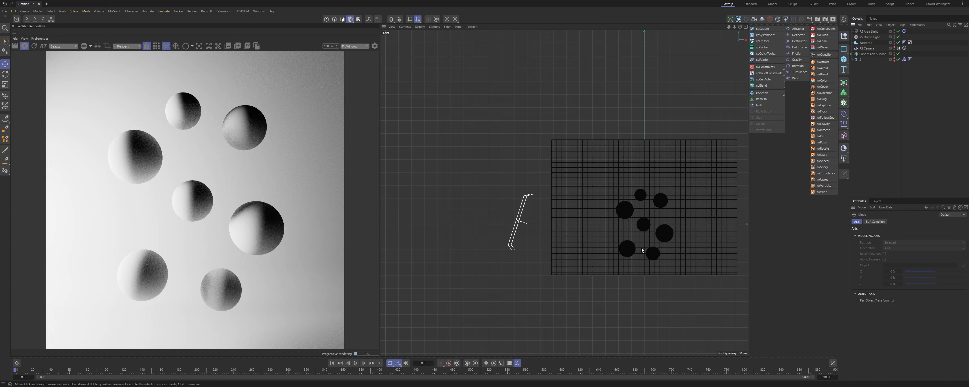
{"action": "left_click", "coordinate": [903, 32]}
{"action": "left_click_drag", "start_coordinate": [871, 54], "coordinate": [895, 236]}
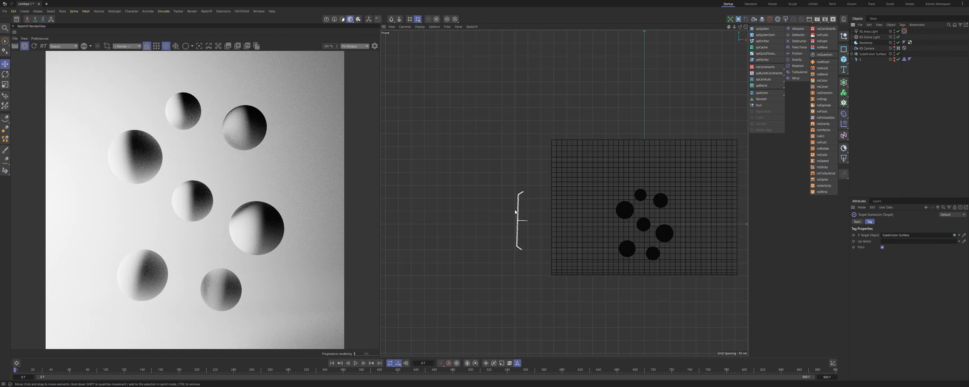
Step: Resize the area light to about 141 cm wide by 290 cm tall and shift it slightly toward the camera
{"action": "key", "text": "e"}
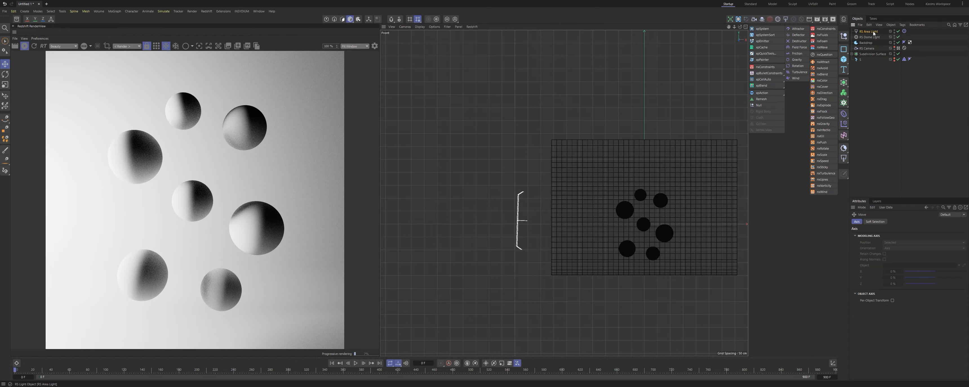
{"action": "left_click_drag", "start_coordinate": [544, 199], "coordinate": [550, 204]}
{"action": "middle_click", "coordinate": [550, 204]}
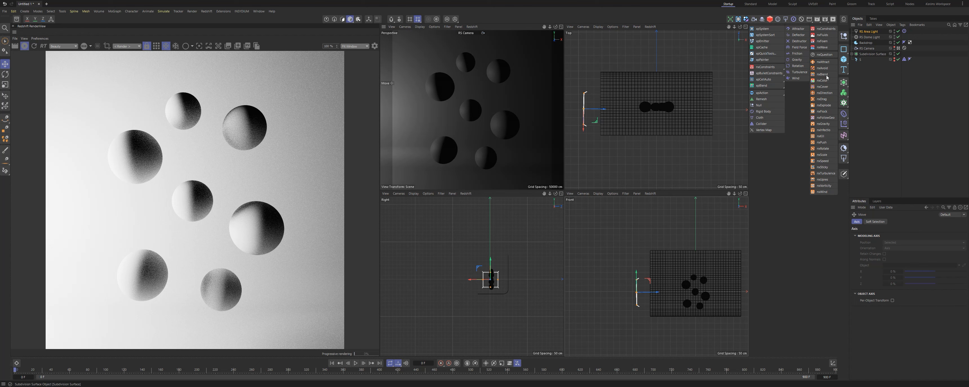
{"action": "scroll", "coordinate": [495, 282], "scroll_direction": "up", "scroll_amount": 5}
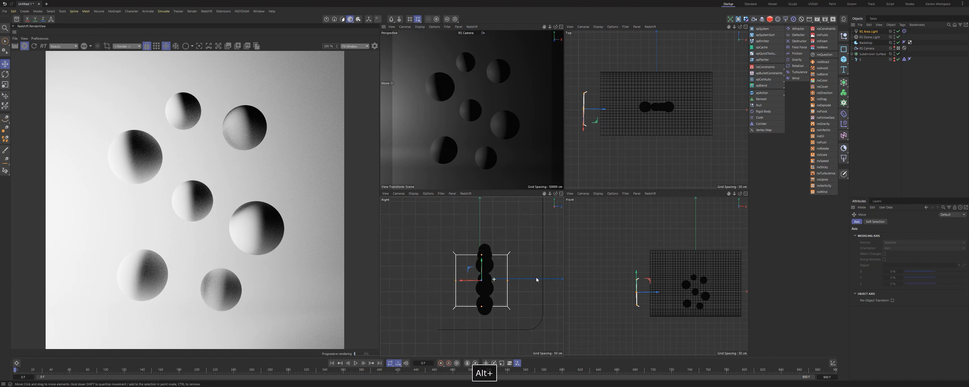
{"action": "left_click_drag", "start_coordinate": [449, 283], "coordinate": [461, 282]}
{"action": "left_click_drag", "start_coordinate": [482, 243], "coordinate": [485, 230]}
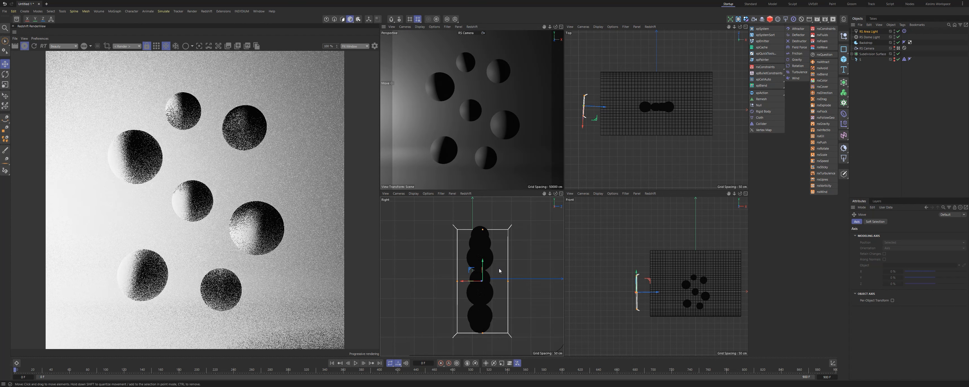
{"action": "left_click_drag", "start_coordinate": [596, 121], "coordinate": [596, 127]}
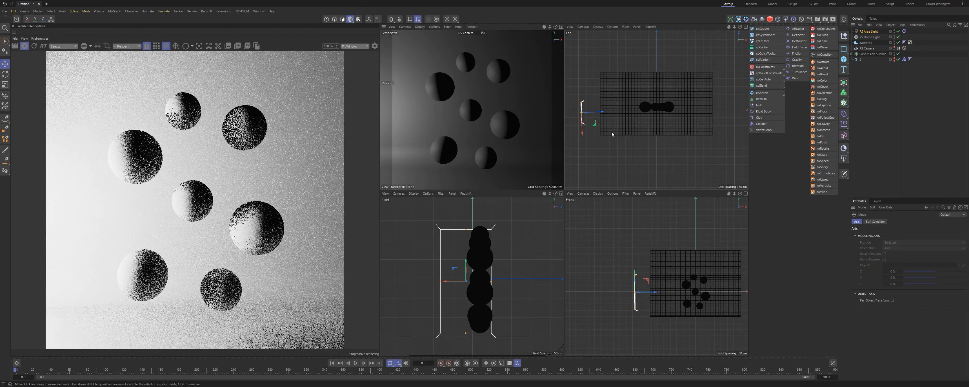
Step: Play the simulation and stop it once the soft bodies fill the S shape
{"action": "left_click", "coordinate": [868, 33]}
{"action": "left_click", "coordinate": [356, 364]}
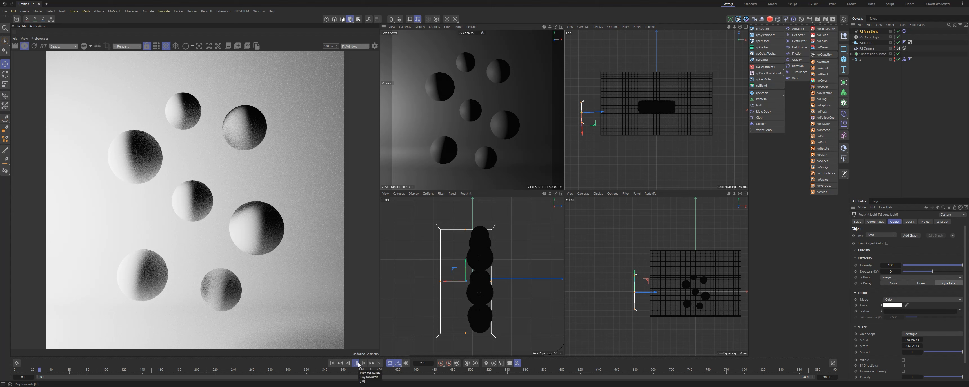
{"action": "left_click", "coordinate": [357, 364]}
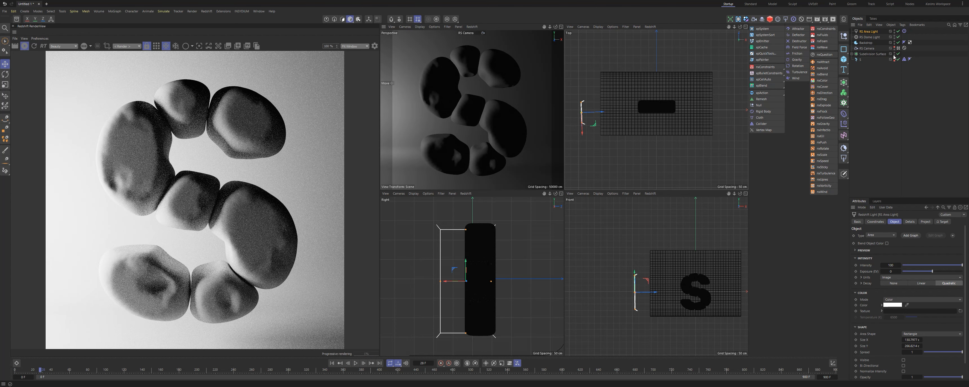
Step: Duplicate the area light and place the copy diagonally in front of the backdrop on the opposite side
{"action": "left_click", "coordinate": [881, 68]}
{"action": "left_click_drag", "start_coordinate": [868, 32], "coordinate": [867, 29], "text": "ctrl"}
{"action": "key", "text": "e"}
{"action": "left_click_drag", "start_coordinate": [595, 130], "coordinate": [742, 174]}
{"action": "left_click", "coordinate": [869, 31]}
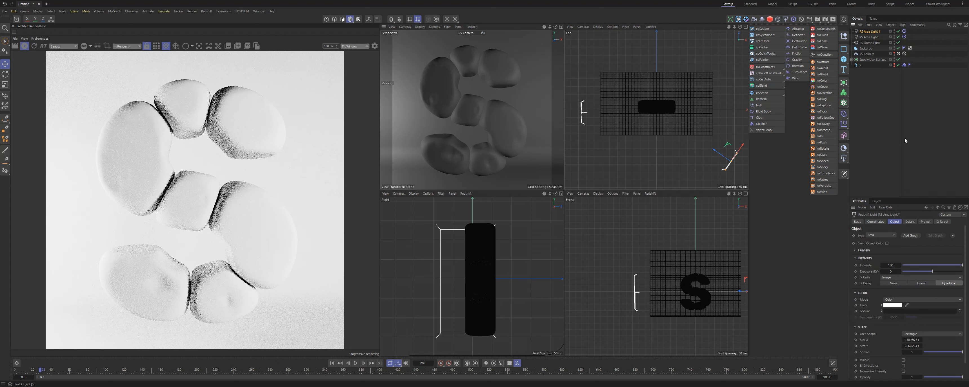
Step: Test intensities of 50 and 20 on the duplicated area light and settle on 28
{"action": "double_click", "coordinate": [890, 266]}
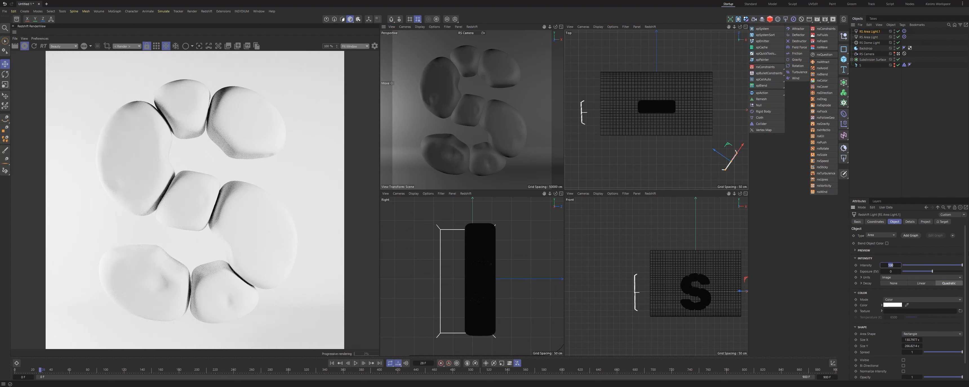
{"action": "type", "text": "50"}
{"action": "key", "text": "Return"}
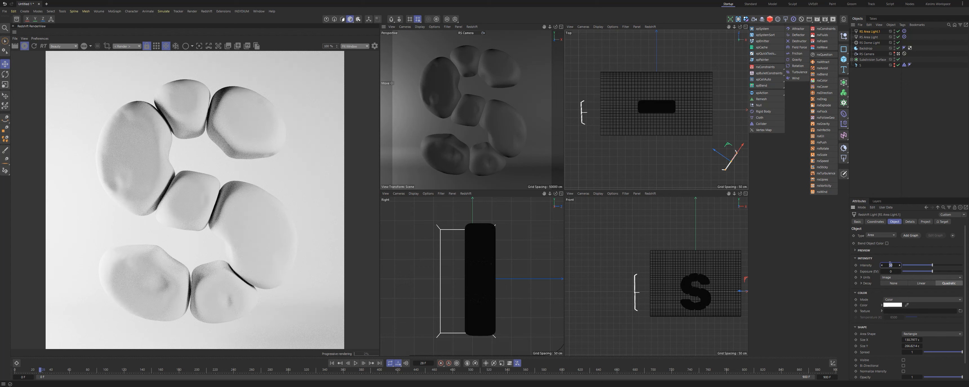
{"action": "type", "text": "20"}
{"action": "key", "text": "Return"}
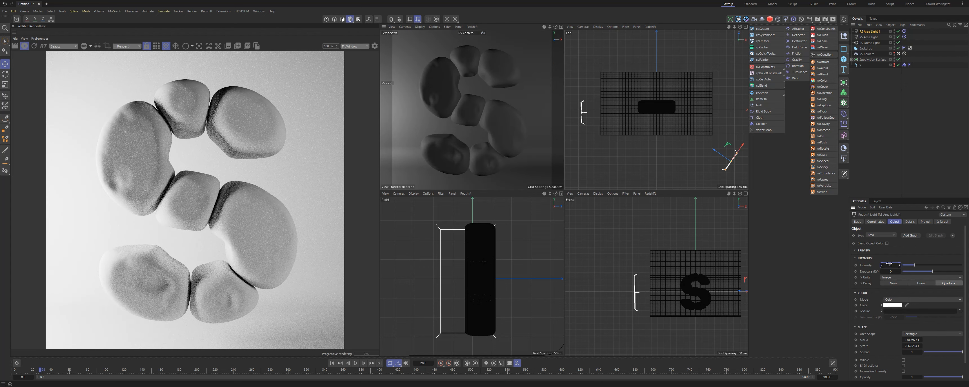
{"action": "type", "text": "28"}
{"action": "key", "text": "Return"}
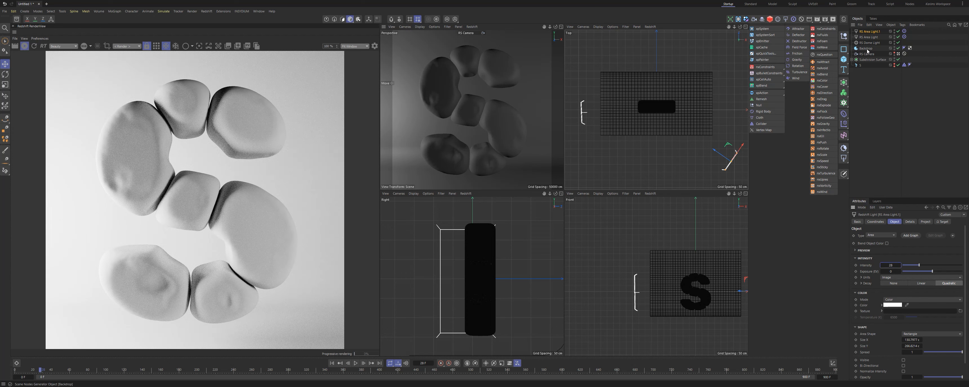
Step: Widen the original area light and move it higher and closer to the camera
{"action": "left_click", "coordinate": [868, 37]}
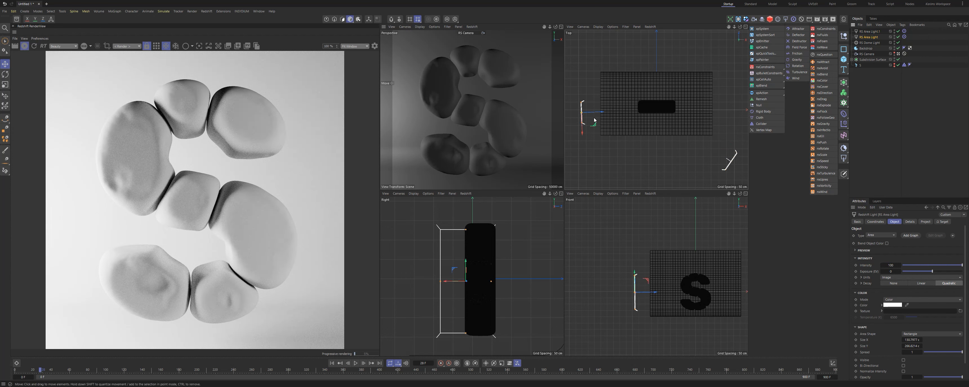
{"action": "left_click_drag", "start_coordinate": [582, 123], "coordinate": [582, 126]}
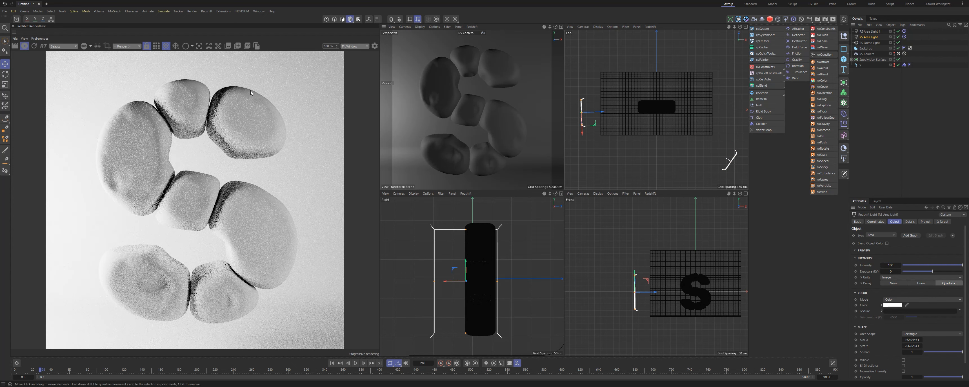
{"action": "left_click_drag", "start_coordinate": [469, 269], "coordinate": [442, 245]}
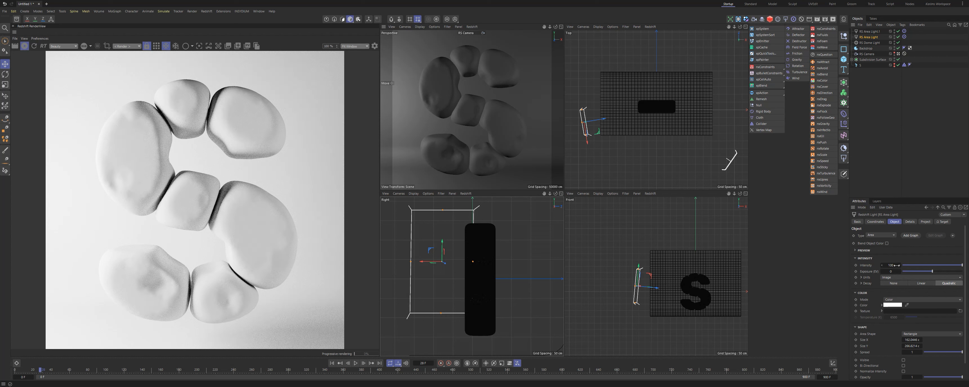
Step: Set the original area light's intensity to 65
{"action": "type", "text": "65"}
{"action": "key", "text": "Return"}
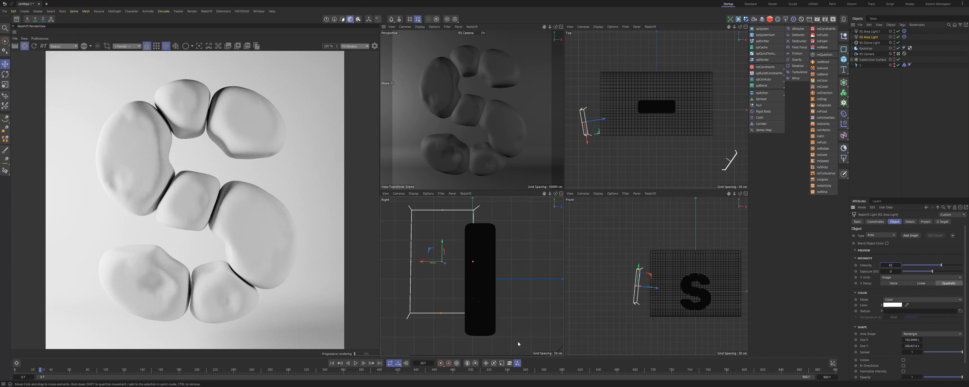
Step: Move the original area light farther out to the side and toward the camera
{"action": "left_click_drag", "start_coordinate": [604, 138], "coordinate": [573, 150]}
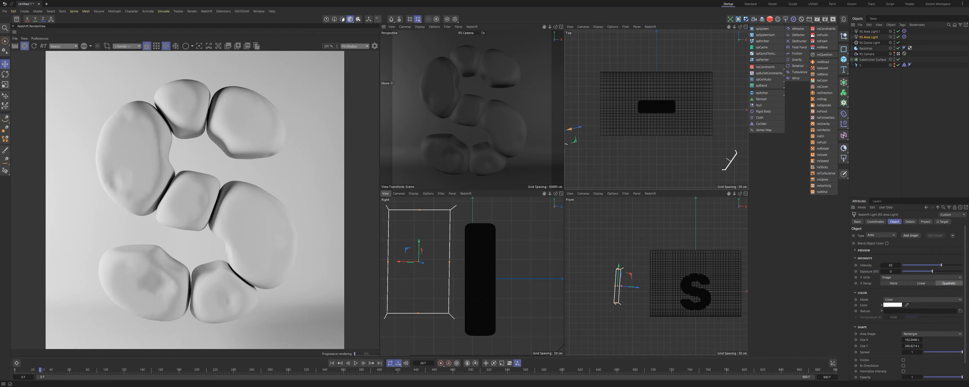
Step: Switch to Greyscalegorilla Studio and send the downloaded Clay Five White material to the Cinema 4D scene
{"action": "left_click", "coordinate": [281, 371]}
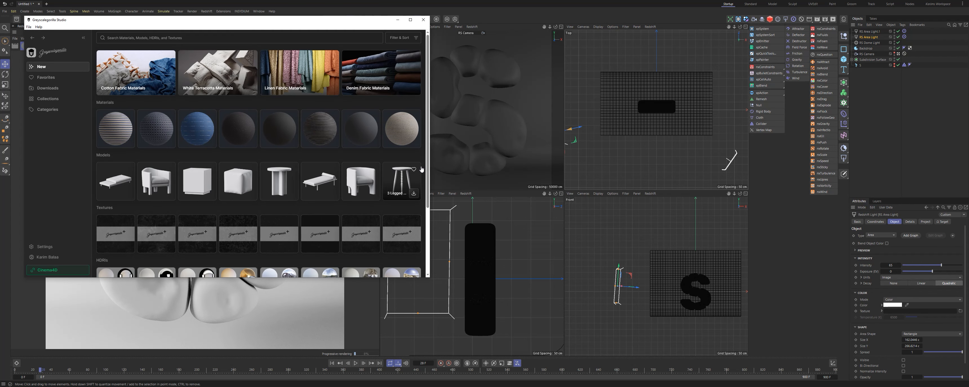
{"action": "left_click", "coordinate": [229, 43]}
{"action": "left_click_drag", "start_coordinate": [129, 20], "coordinate": [227, 45]}
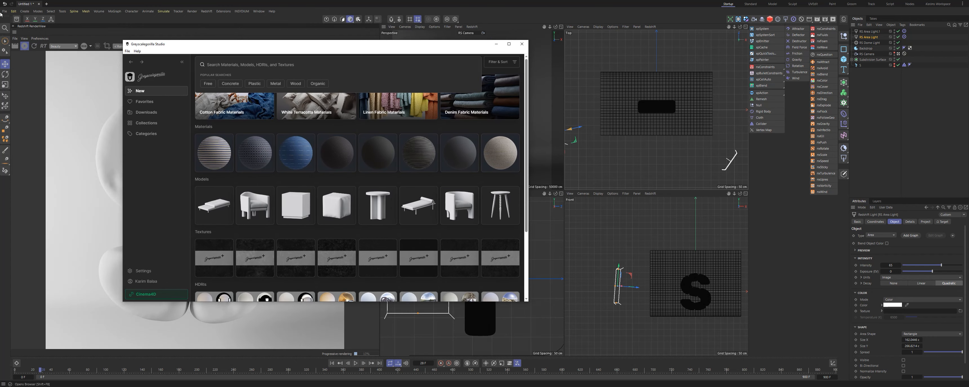
{"action": "left_click", "coordinate": [17, 19]}
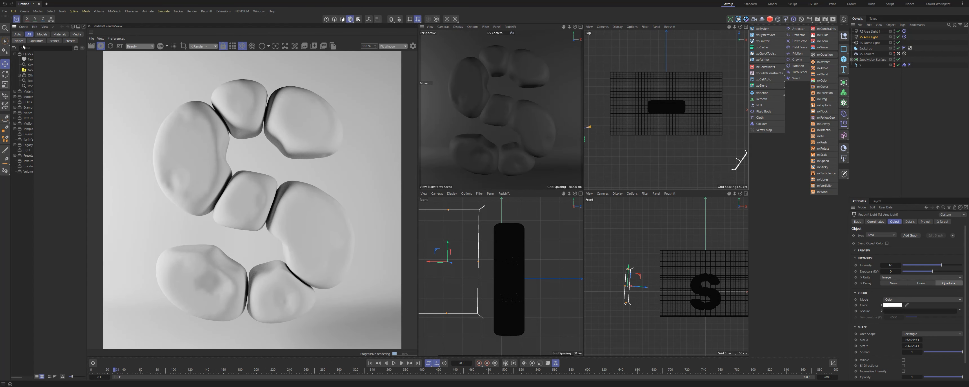
{"action": "left_click", "coordinate": [16, 19]}
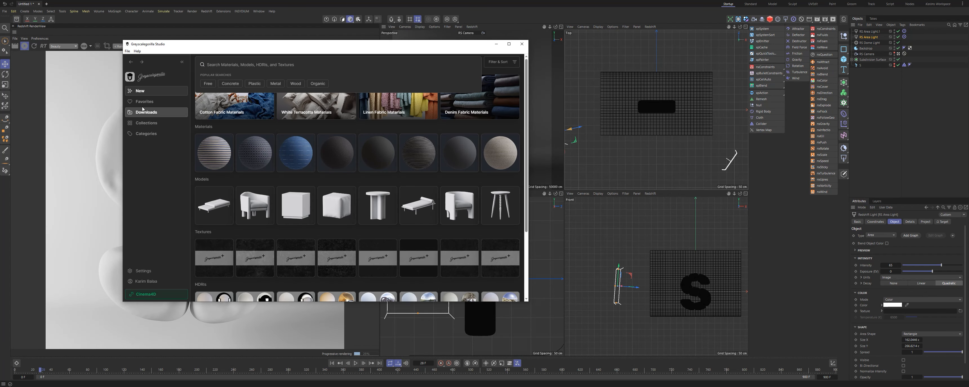
{"action": "left_click", "coordinate": [161, 112]}
{"action": "left_click_drag", "start_coordinate": [293, 47], "coordinate": [237, 110]}
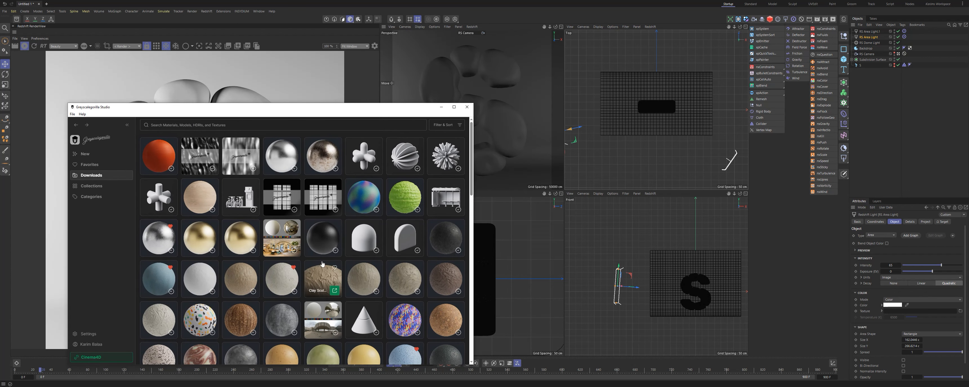
{"action": "left_click", "coordinate": [294, 292]}
{"action": "left_click", "coordinate": [314, 2]}
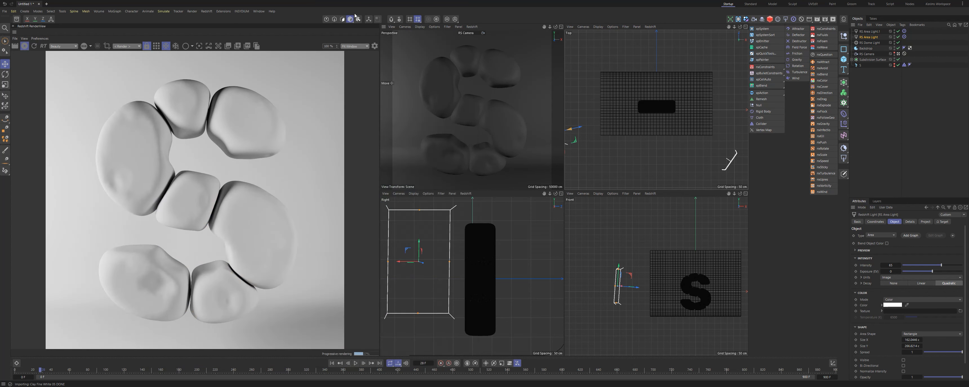
Step: Apply the Clay Five White material to the Subdivision Surface and set its tag's U and V lengths to 65%
{"action": "left_click", "coordinate": [843, 20]}
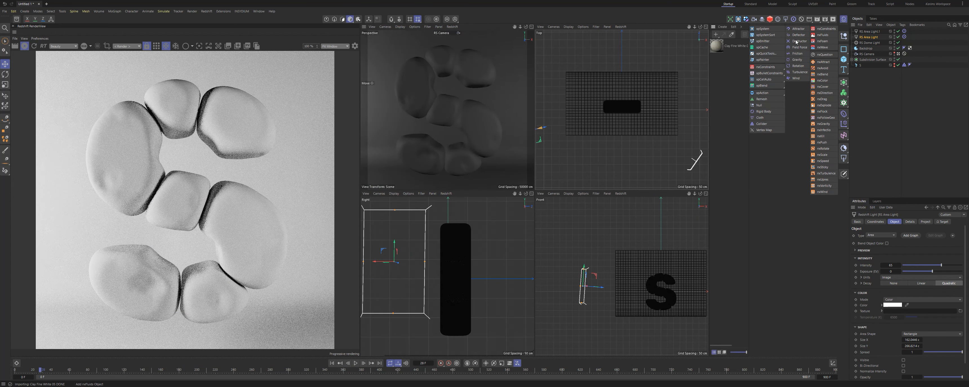
{"action": "left_click_drag", "start_coordinate": [873, 62], "coordinate": [873, 60]}
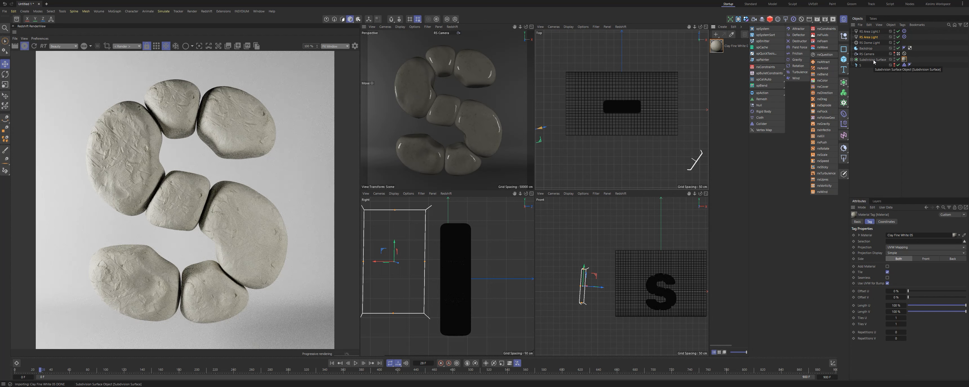
{"action": "left_click", "coordinate": [916, 62]}
{"action": "left_click", "coordinate": [904, 59]}
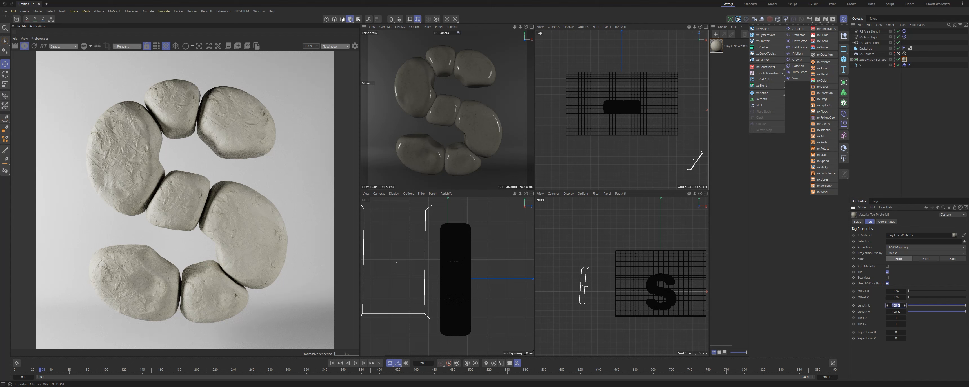
{"action": "type", "text": "65"}
{"action": "key", "text": "Return"}
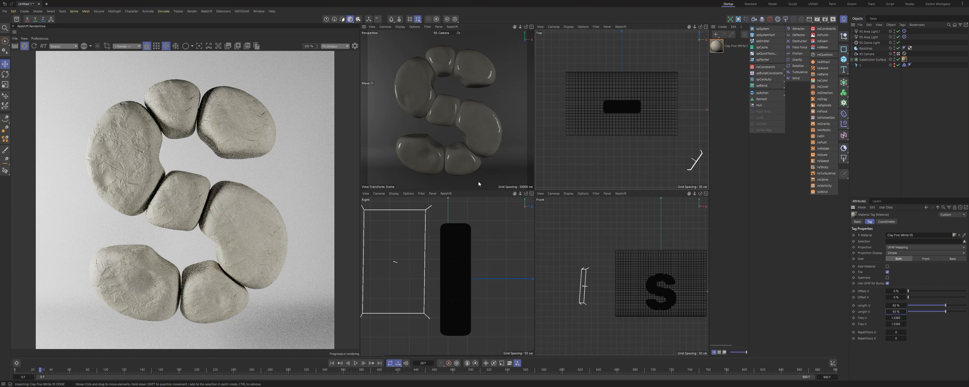
Step: Play the soft-body simulation from the start in an enlarged perspective view to check the clay texture as the spheres inflate
{"action": "left_click", "coordinate": [332, 363]}
{"action": "left_click", "coordinate": [356, 363]}
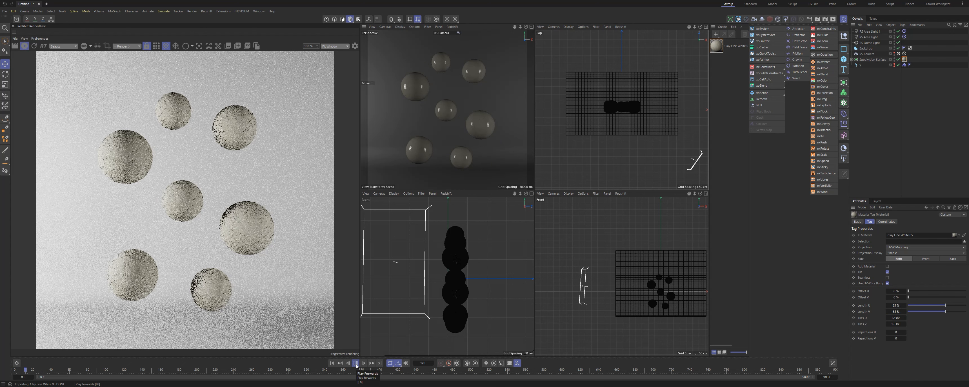
{"action": "key", "text": "F1"}
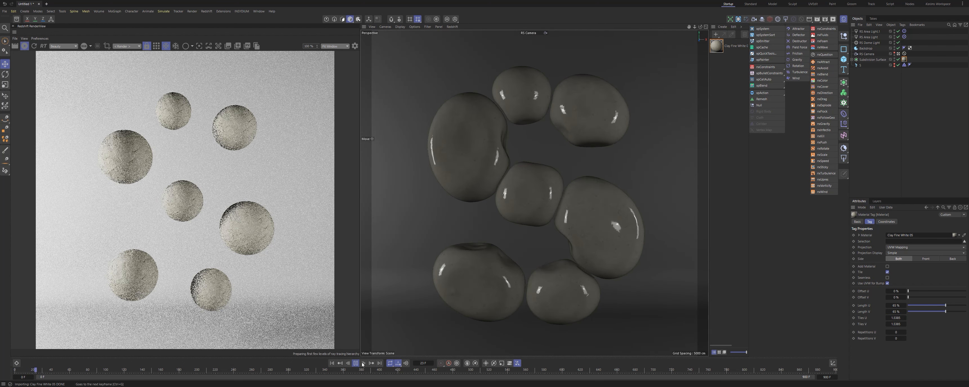
{"action": "left_click", "coordinate": [355, 364]}
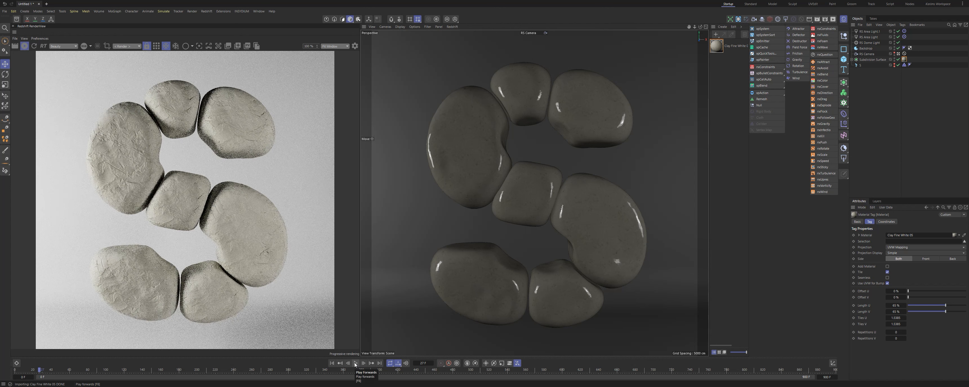
{"action": "left_click", "coordinate": [355, 363]}
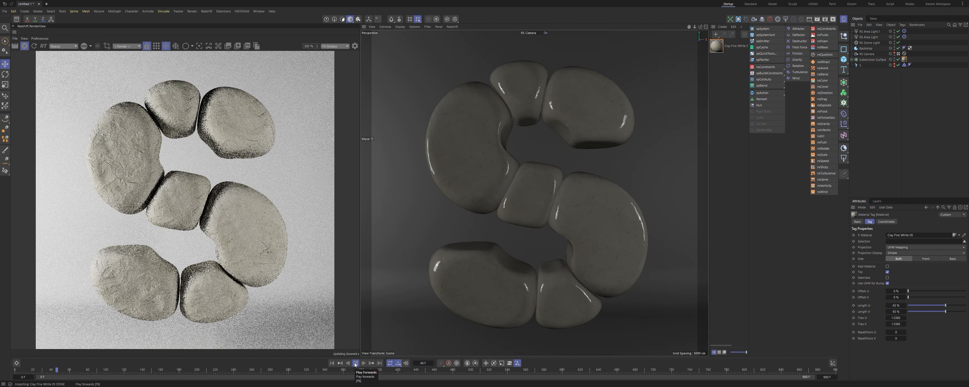
{"action": "left_click", "coordinate": [356, 363]}
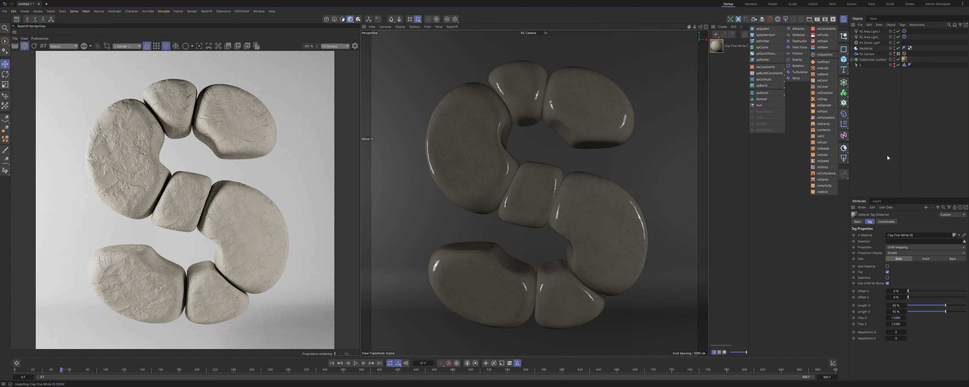
Step: Test U and V lengths of 20% on the clay material tag and settle on 15%
{"action": "double_click", "coordinate": [895, 305]}
{"action": "type", "text": "20"}
{"action": "key", "text": "Return"}
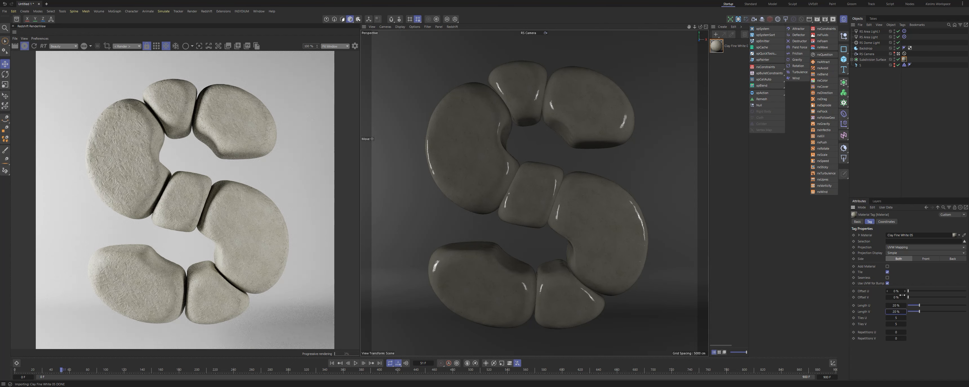
{"action": "double_click", "coordinate": [896, 306]}
{"action": "type", "text": "15"}
{"action": "key", "text": "Return"}
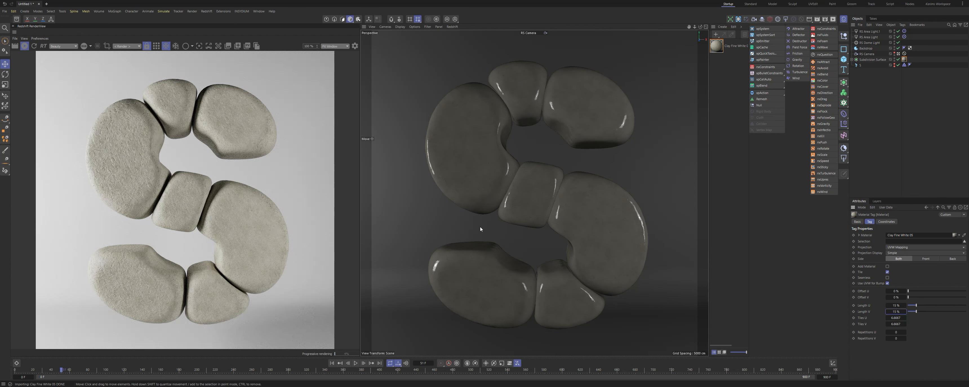
Step: Hide the backdrop and disable both area lights
{"action": "left_click", "coordinate": [894, 49], "text": "alt"}
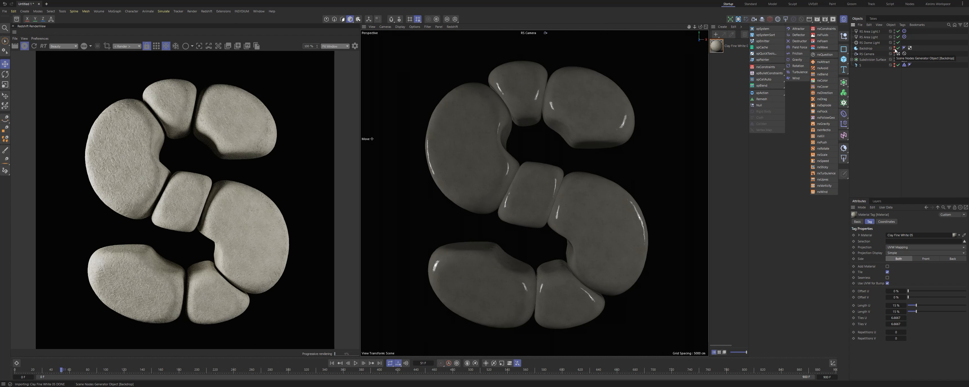
{"action": "left_click", "coordinate": [867, 32]}
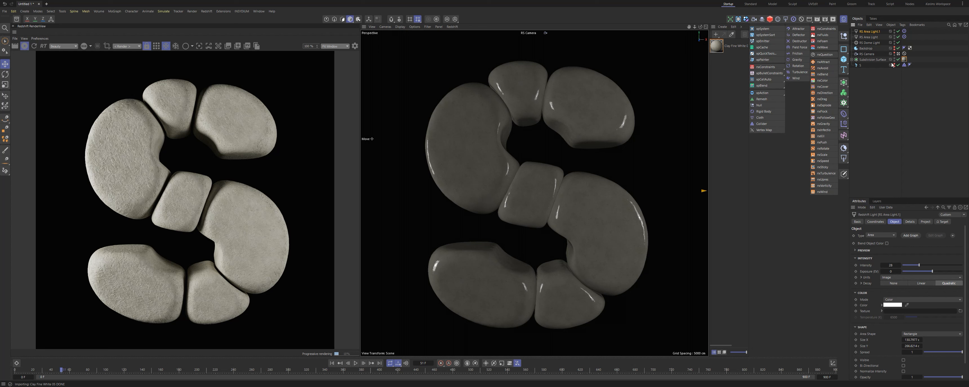
{"action": "left_click", "coordinate": [898, 37]}
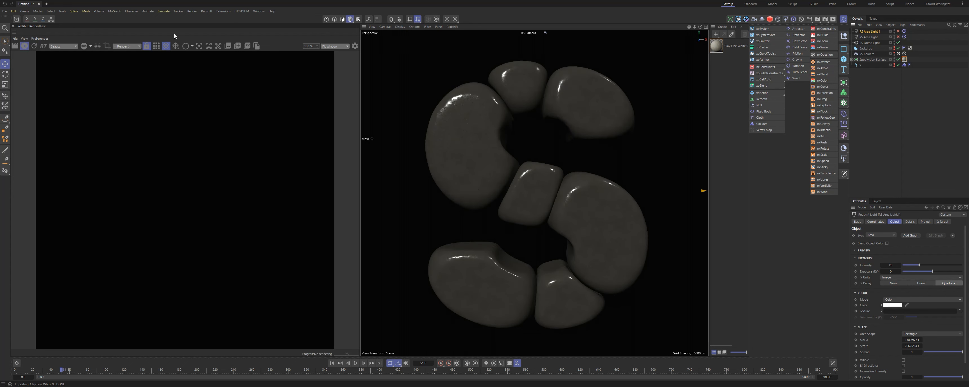
Step: Add a Redshift spot light and copy an area light's Target tag onto it
{"action": "left_click", "coordinate": [206, 11]}
{"action": "mouse_move", "coordinate": [228, 29]}
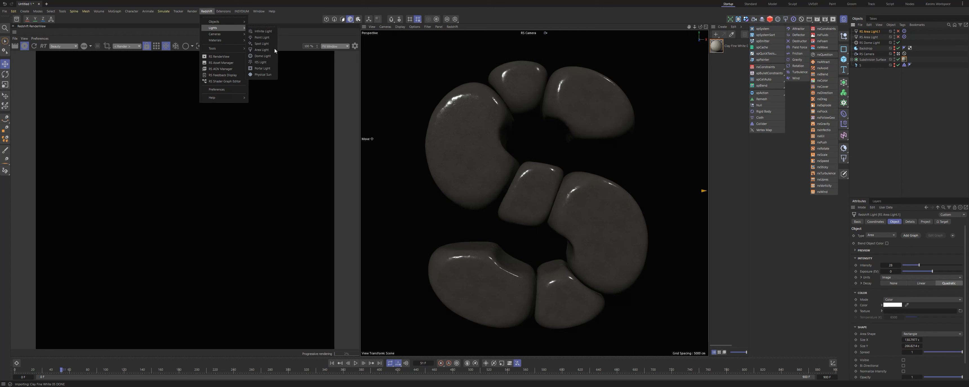
{"action": "left_click", "coordinate": [261, 44]}
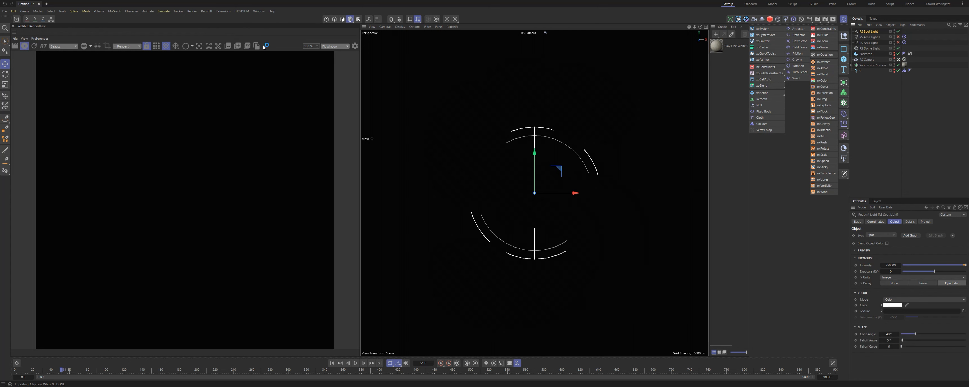
{"action": "left_click_drag", "start_coordinate": [905, 38], "coordinate": [904, 31], "text": "ctrl"}
Step: Place the spot light diagonally in front of the S and above it, using the four-view layout
{"action": "middle_click", "coordinate": [599, 158]}
{"action": "key", "text": "e"}
{"action": "left_click_drag", "start_coordinate": [637, 101], "coordinate": [701, 159]}
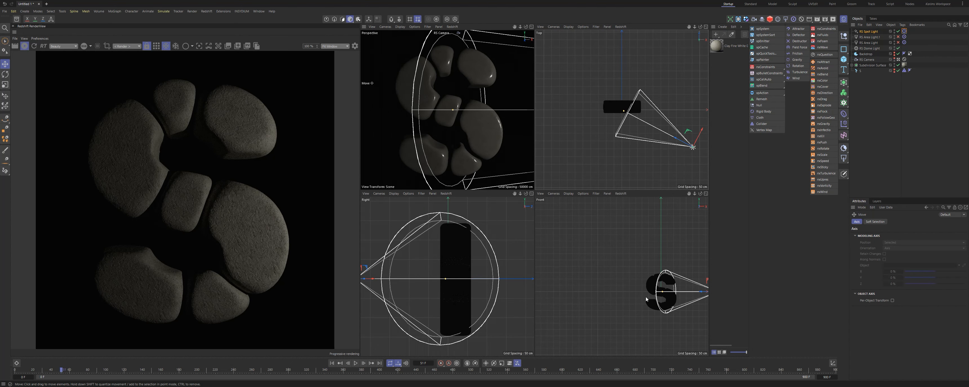
{"action": "middle_click_drag", "start_coordinate": [705, 282], "coordinate": [659, 276], "text": "alt"}
{"action": "left_click_drag", "start_coordinate": [659, 275], "coordinate": [668, 247]}
{"action": "left_click_drag", "start_coordinate": [700, 131], "coordinate": [696, 124]}
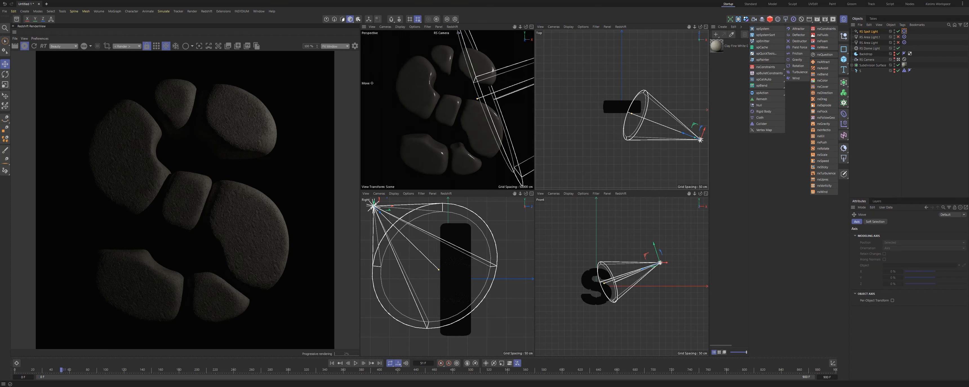
Step: Switch to Greyscalegorilla Studio, browse the Gobos textures and copy the path of the Abstract02 gobo
{"action": "left_click", "coordinate": [91, 197]}
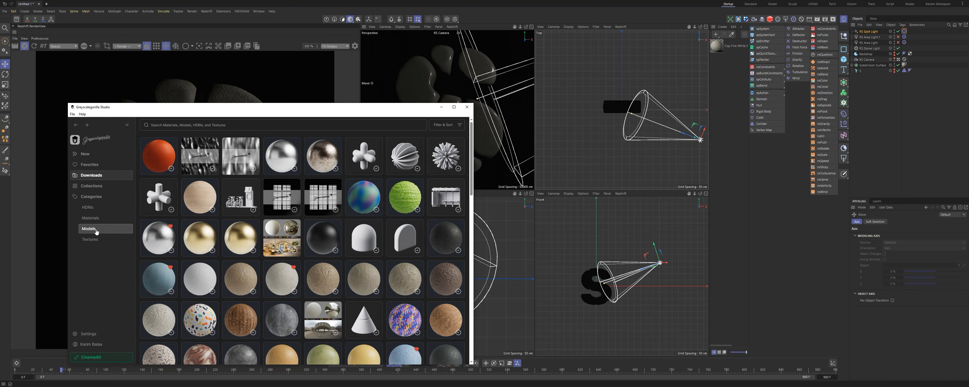
{"action": "left_click", "coordinate": [96, 241]}
{"action": "left_click", "coordinate": [95, 272]}
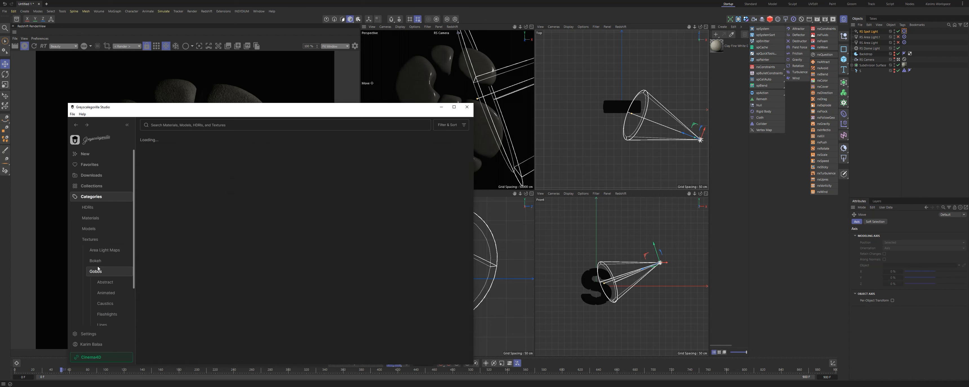
{"action": "scroll", "coordinate": [346, 301], "scroll_direction": "down", "scroll_amount": 1}
{"action": "scroll", "coordinate": [339, 301], "scroll_direction": "up", "scroll_amount": 1}
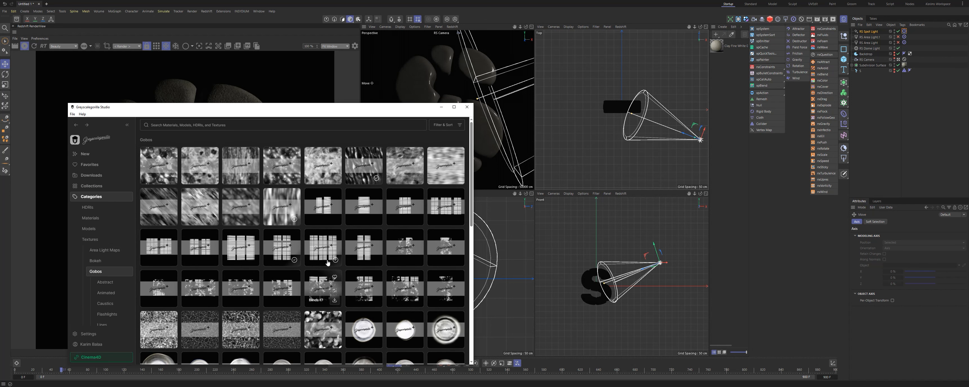
{"action": "scroll", "coordinate": [211, 245], "scroll_direction": "down", "scroll_amount": 1}
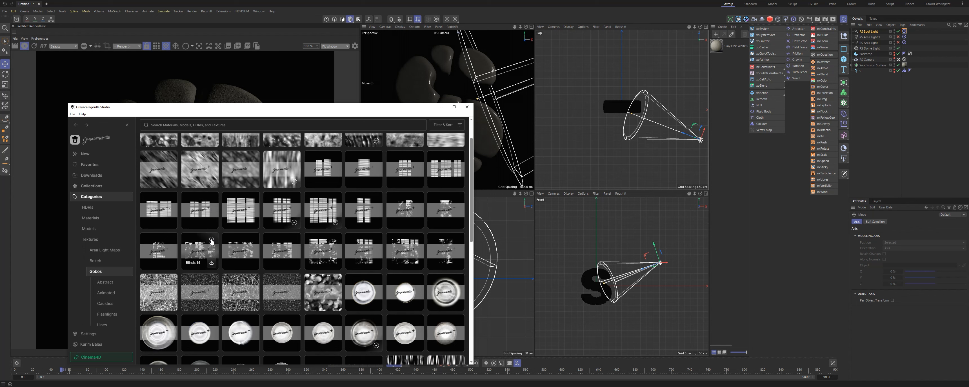
{"action": "scroll", "coordinate": [211, 242], "scroll_direction": "down", "scroll_amount": 1}
{"action": "scroll", "coordinate": [278, 175], "scroll_direction": "up", "scroll_amount": 2}
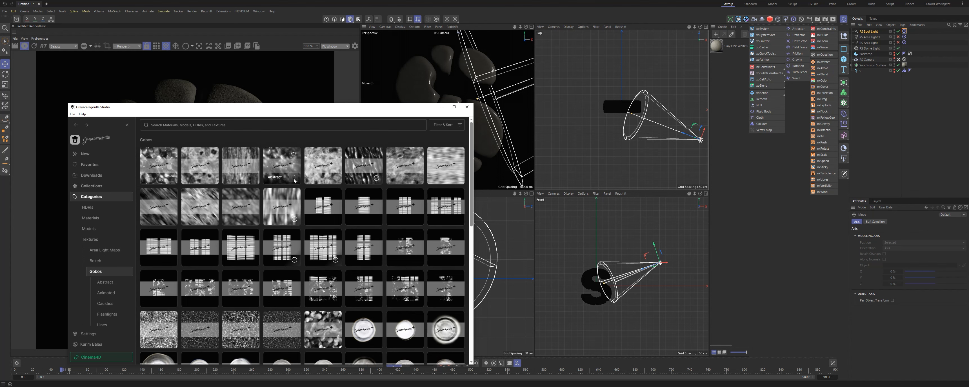
{"action": "left_click", "coordinate": [933, 205]}
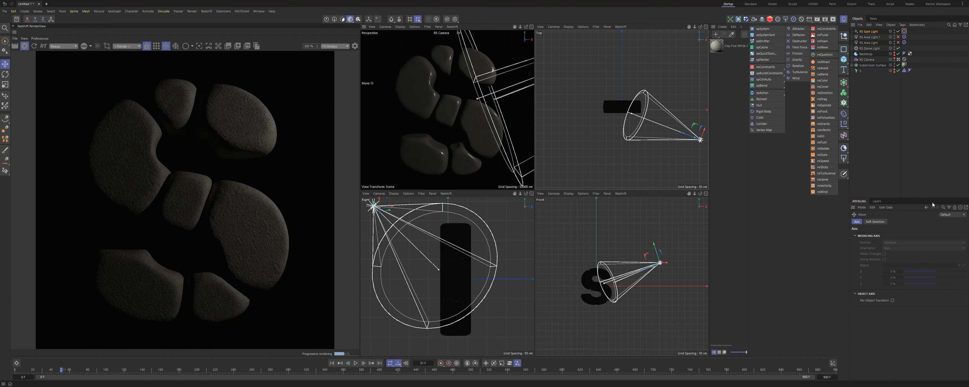
Step: Load the copied Abstract02 gobo image as the spot light's color texture
{"action": "left_click", "coordinate": [874, 33]}
{"action": "left_click", "coordinate": [890, 310]}
{"action": "key", "text": "ctrl+v"}
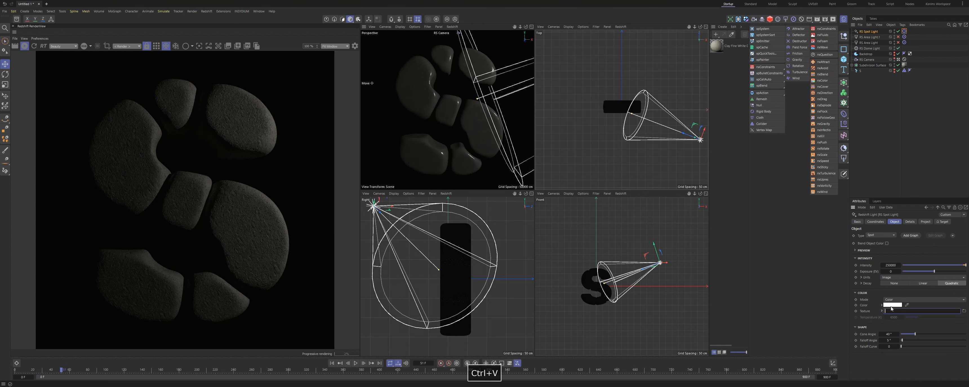
{"action": "key", "text": "Return"}
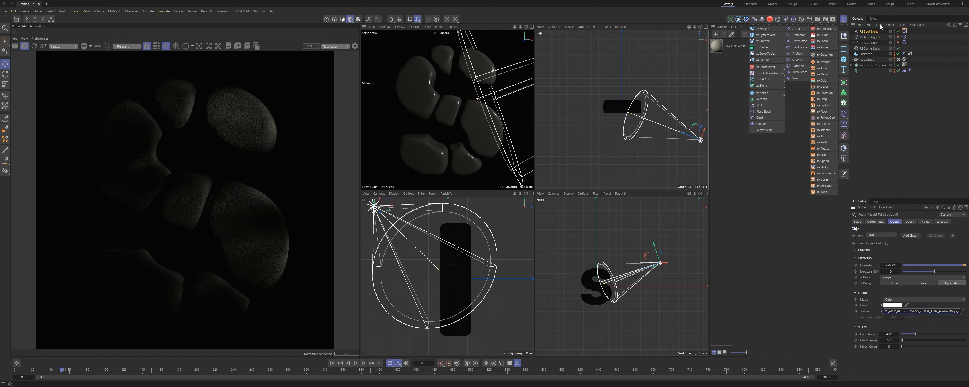
Step: Brighten the Redshift spot light by raising its intensity and exposure, and move it slightly farther away from the S
{"action": "left_click", "coordinate": [887, 266]}
{"action": "key", "text": "shift+Right"}
{"action": "type", "text": "5"}
{"action": "key", "text": "Return"}
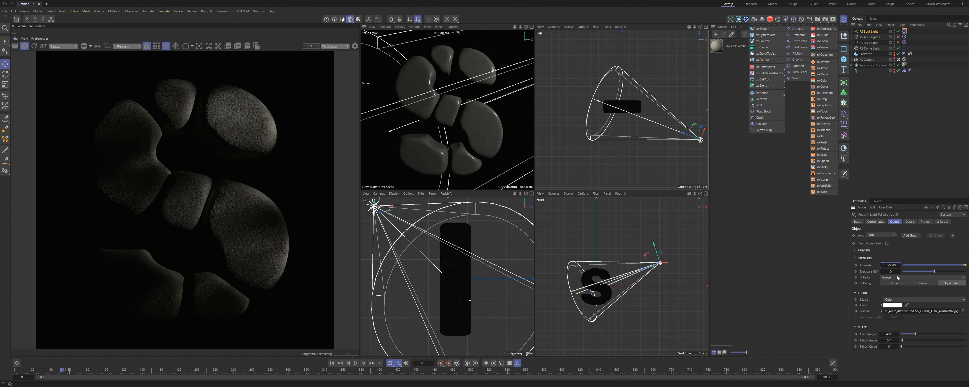
{"action": "left_click_drag", "start_coordinate": [934, 272], "coordinate": [938, 274]}
{"action": "left_click", "coordinate": [888, 265]}
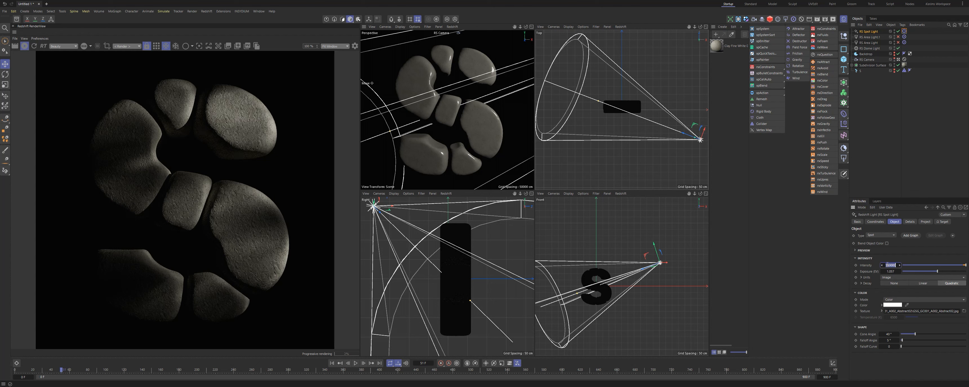
{"action": "type", "text": "1"}
{"action": "key", "text": "Return"}
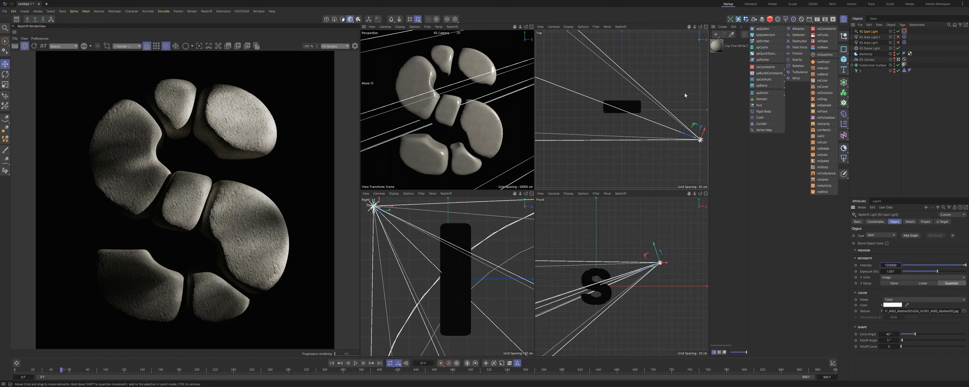
{"action": "mouse_move", "coordinate": [696, 127]}
{"action": "left_mouse_down"}
{"action": "mouse_move", "coordinate": [568, 144]}
{"action": "mouse_move", "coordinate": [550, 130]}
{"action": "mouse_move", "coordinate": [551, 141]}
{"action": "mouse_move", "coordinate": [671, 142]}
{"action": "mouse_move", "coordinate": [707, 131]}
{"action": "left_mouse_up"}
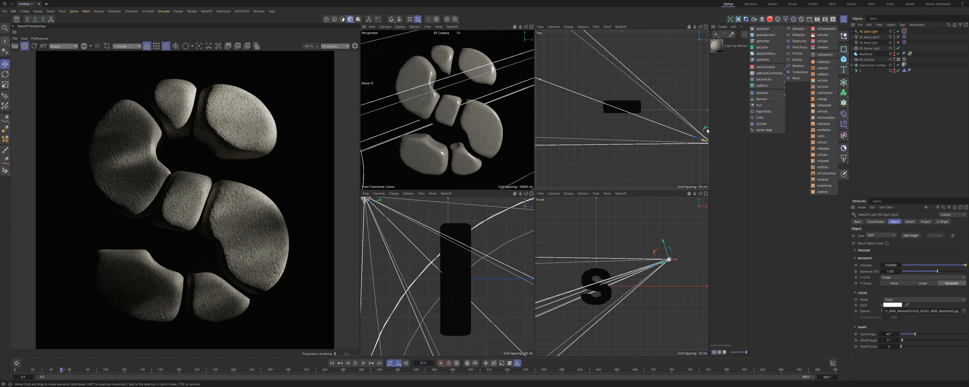
Step: Enable both Redshift area lights and set the intensity of RS Area Light.1 to 5
{"action": "left_click", "coordinate": [898, 42]}
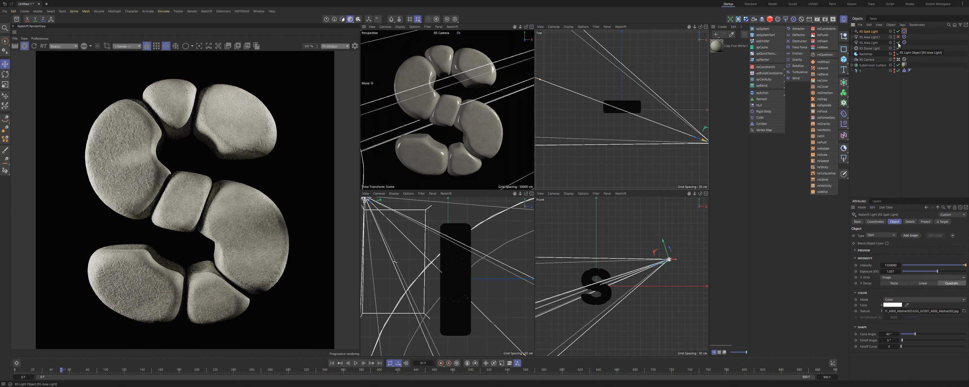
{"action": "left_click", "coordinate": [897, 37]}
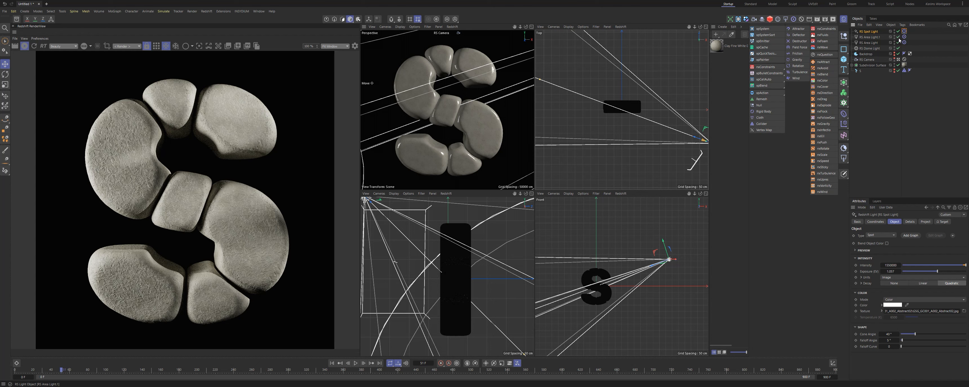
{"action": "left_click", "coordinate": [871, 37]}
{"action": "type", "text": "5"}
{"action": "key", "text": "Return"}
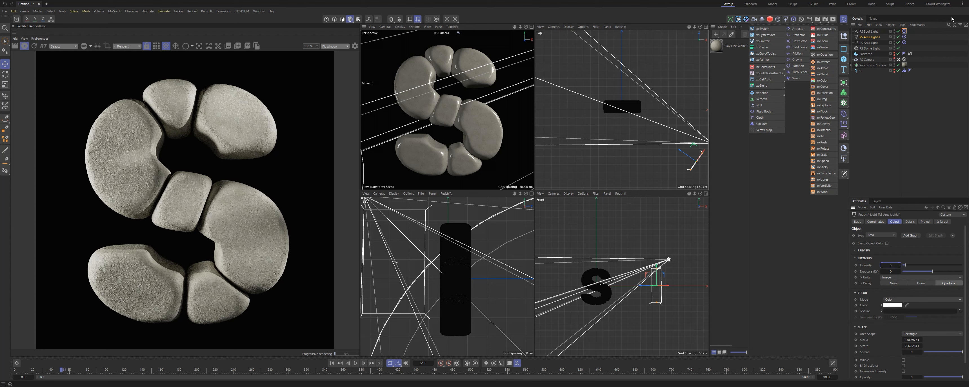
Step: Enable the backdrop and move it down and farther back behind the S
{"action": "left_click", "coordinate": [894, 55]}
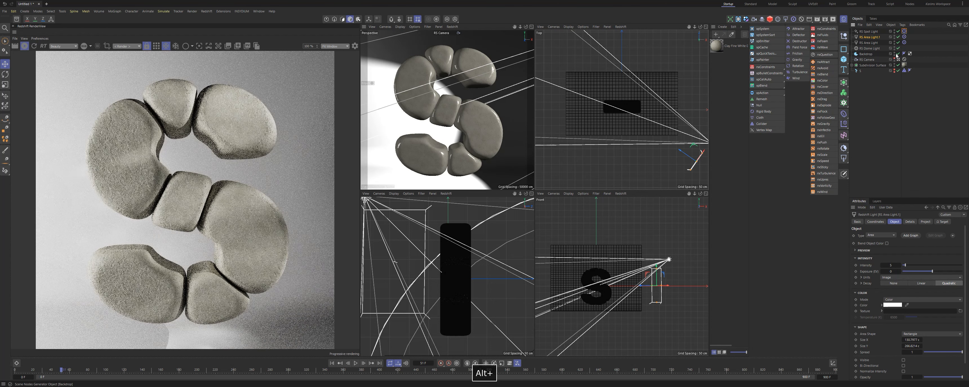
{"action": "left_click", "coordinate": [870, 48]}
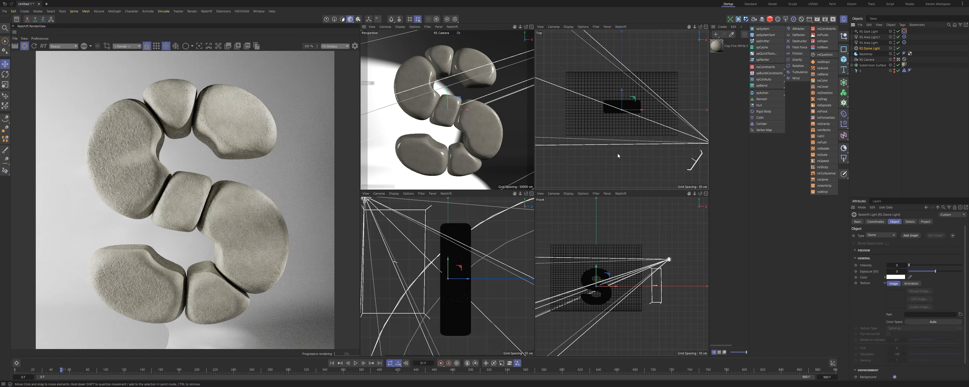
{"action": "key", "text": "ctrl+z"}
{"action": "left_click", "coordinate": [866, 55]}
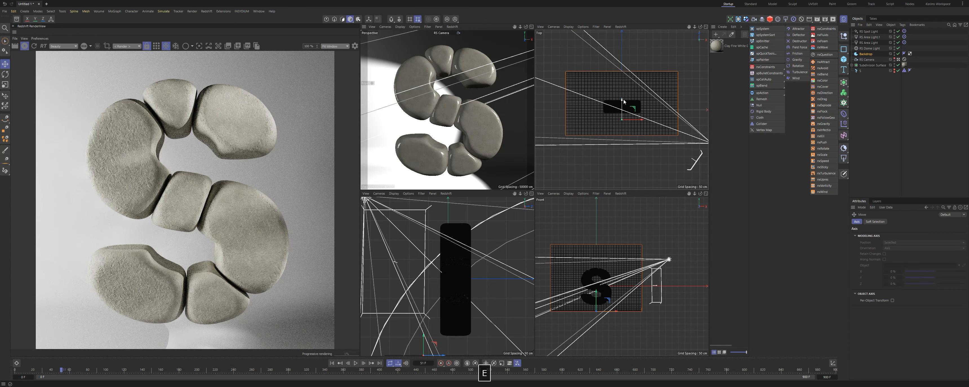
{"action": "left_click_drag", "start_coordinate": [596, 293], "coordinate": [596, 308]}
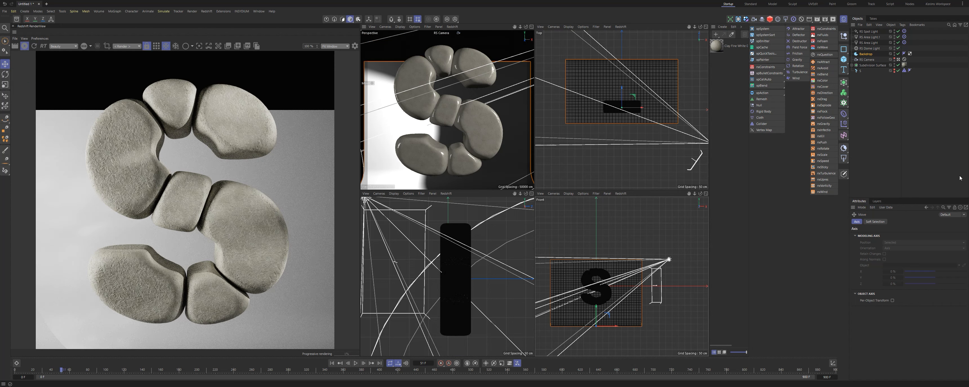
Step: Enlarge the backdrop in width to about 1222 cm, in height and in depth, reposition it behind the S, and disable it
{"action": "left_click", "coordinate": [864, 54]}
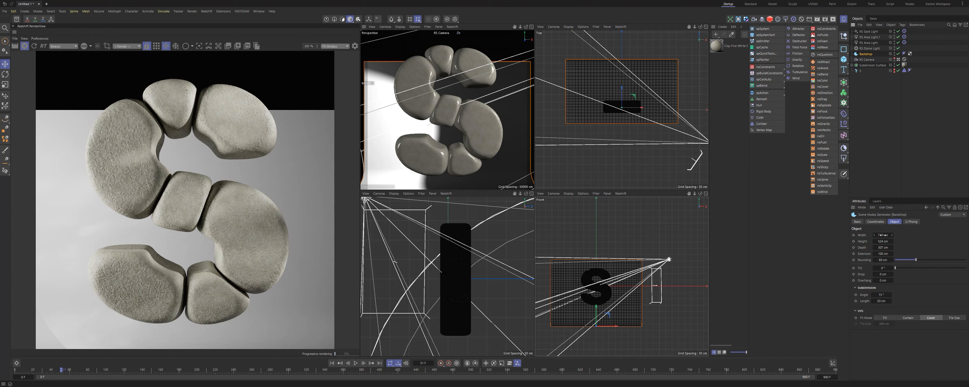
{"action": "left_click_drag", "start_coordinate": [881, 235], "coordinate": [966, 241]}
{"action": "left_click_drag", "start_coordinate": [881, 247], "coordinate": [968, 248]}
{"action": "left_click_drag", "start_coordinate": [621, 93], "coordinate": [621, 107]}
{"action": "left_click_drag", "start_coordinate": [598, 311], "coordinate": [598, 314]}
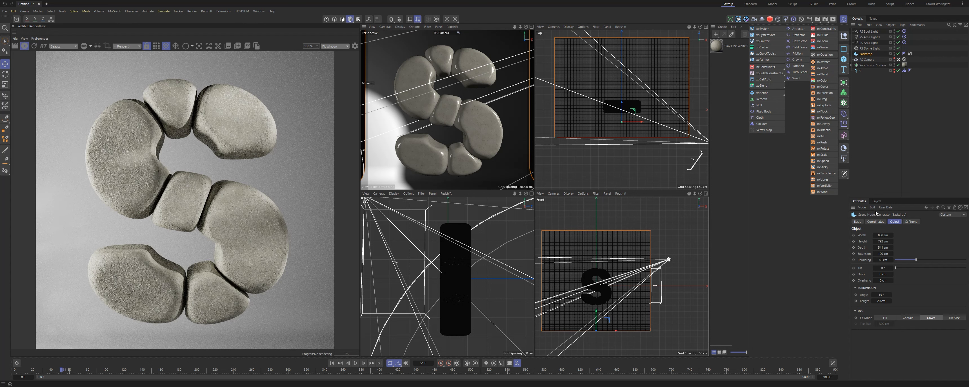
{"action": "left_click_drag", "start_coordinate": [884, 237], "coordinate": [886, 238]}
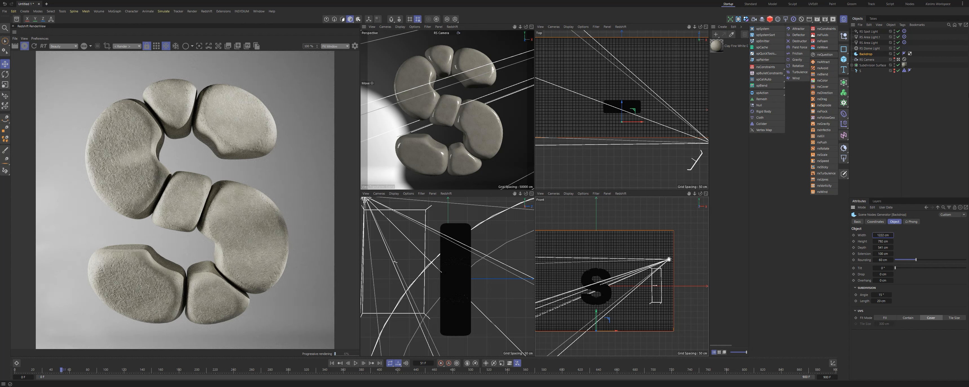
{"action": "left_click", "coordinate": [898, 54]}
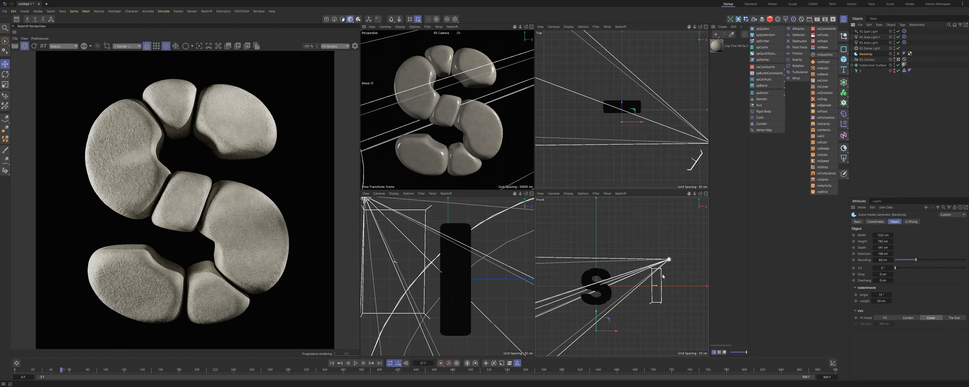
Step: Play the simulation from the first frame until the spheres fill the S shape, and stop playback
{"action": "left_click", "coordinate": [332, 364]}
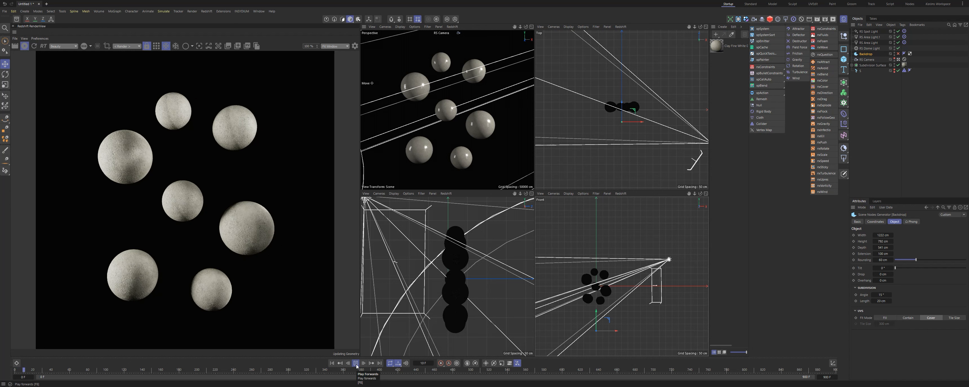
{"action": "left_click", "coordinate": [355, 363]}
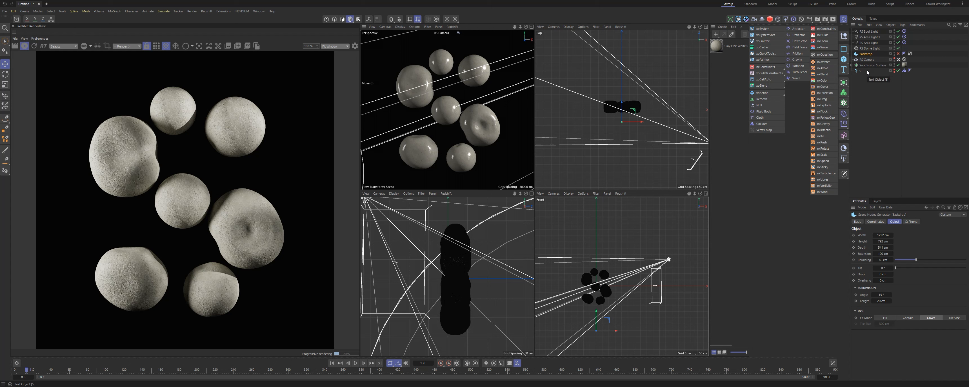
{"action": "left_click", "coordinate": [355, 364]}
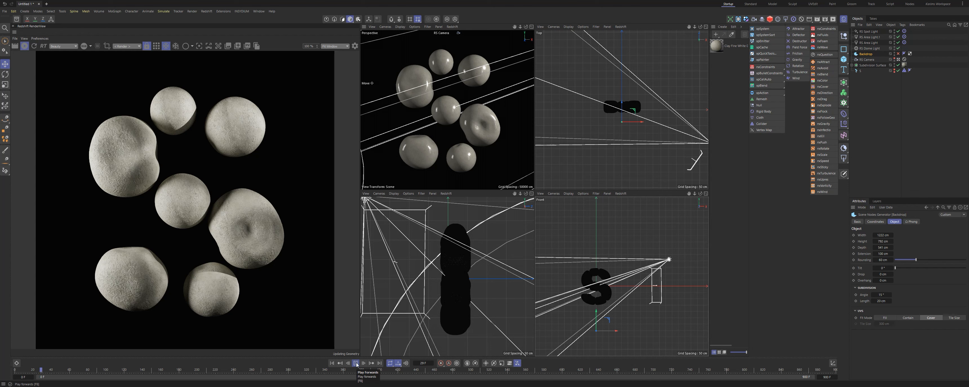
{"action": "left_click", "coordinate": [356, 364]}
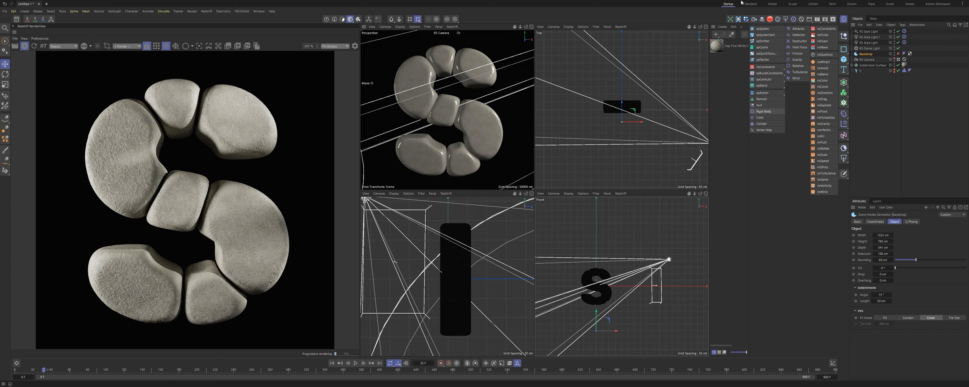
Step: Draw a Bezier spline along the centerline of the S in the enlarged front view, from its upper tip to its lower tip
{"action": "left_click", "coordinate": [889, 113]}
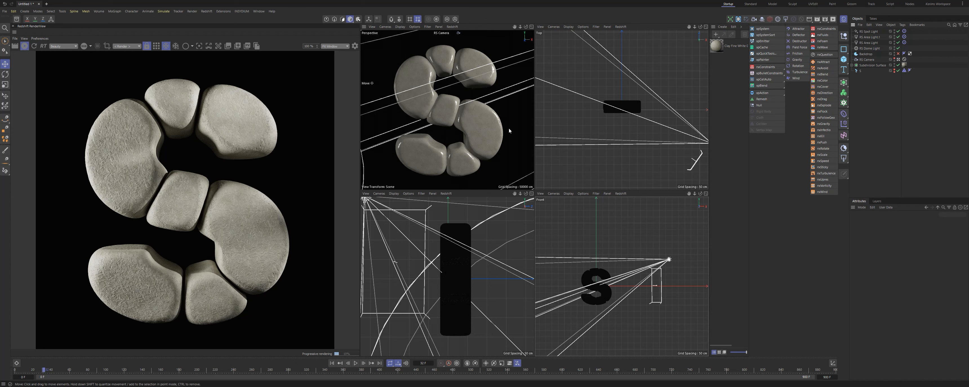
{"action": "middle_click", "coordinate": [605, 288]}
{"action": "right_click_drag", "start_coordinate": [466, 201], "coordinate": [501, 202], "text": "alt"}
{"action": "middle_click_drag", "start_coordinate": [510, 203], "coordinate": [515, 172], "text": "alt"}
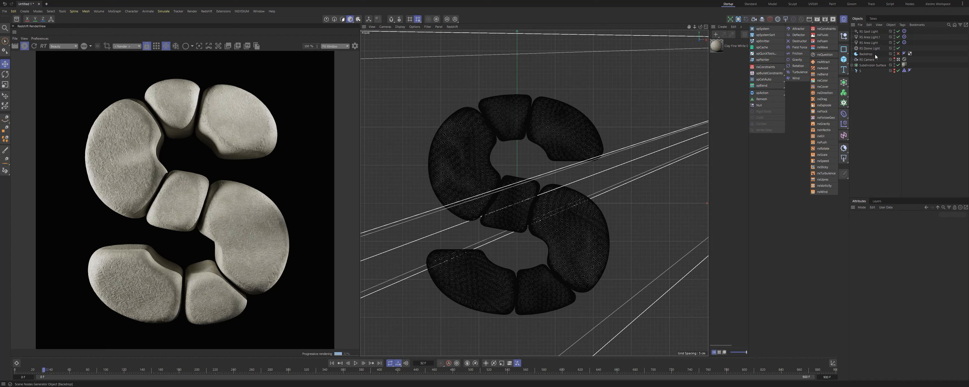
{"action": "left_click", "coordinate": [4, 119]}
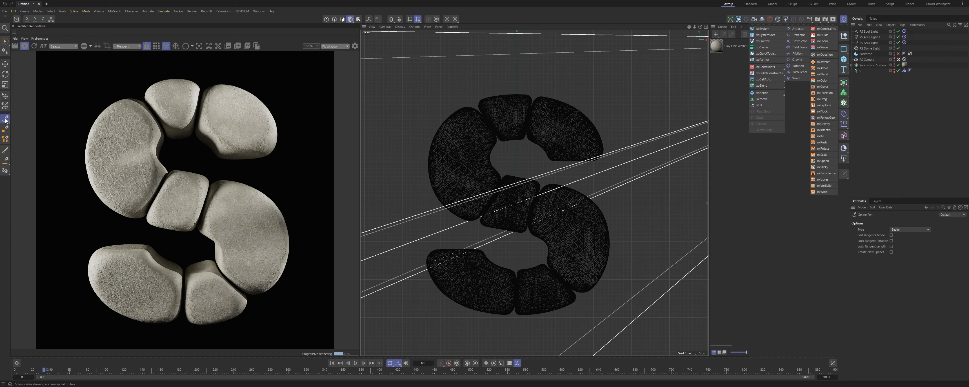
{"action": "left_click", "coordinate": [574, 167]}
{"action": "left_click", "coordinate": [558, 134]}
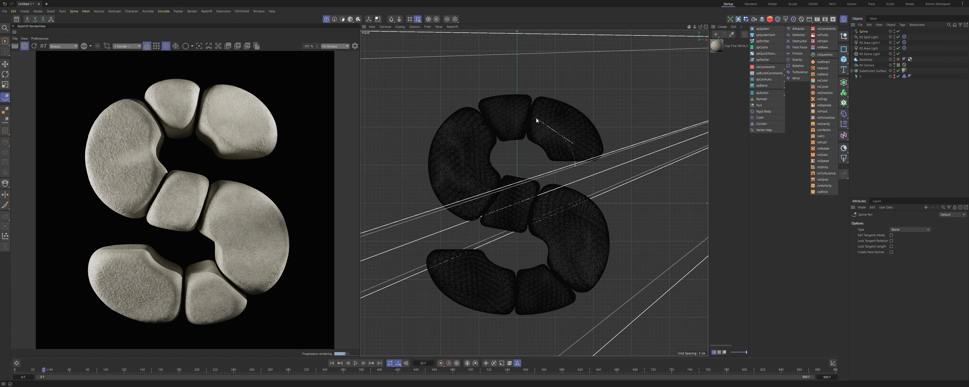
{"action": "left_click_drag", "start_coordinate": [495, 123], "coordinate": [478, 126]}
{"action": "left_click_drag", "start_coordinate": [457, 160], "coordinate": [457, 174]}
{"action": "left_click", "coordinate": [478, 201]}
{"action": "left_click_drag", "start_coordinate": [561, 222], "coordinate": [572, 232]}
{"action": "left_click_drag", "start_coordinate": [579, 266], "coordinate": [570, 277]}
{"action": "left_click_drag", "start_coordinate": [491, 289], "coordinate": [448, 274]}
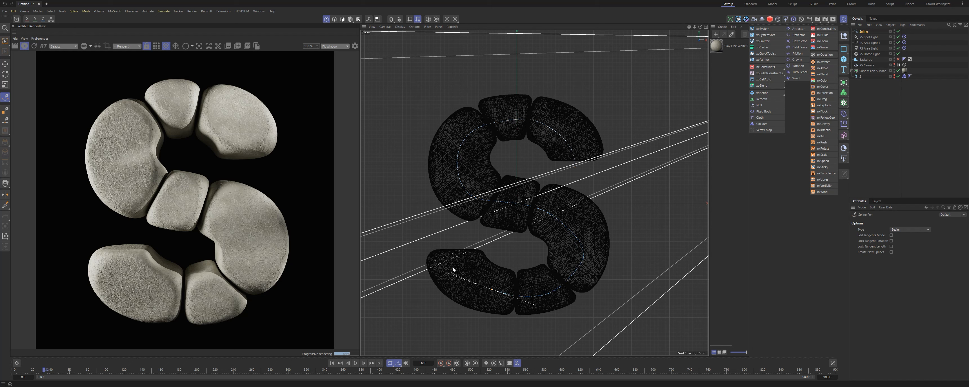
{"action": "left_click", "coordinate": [446, 233]}
{"action": "key", "text": "Escape"}
{"action": "left_click", "coordinate": [558, 134]}
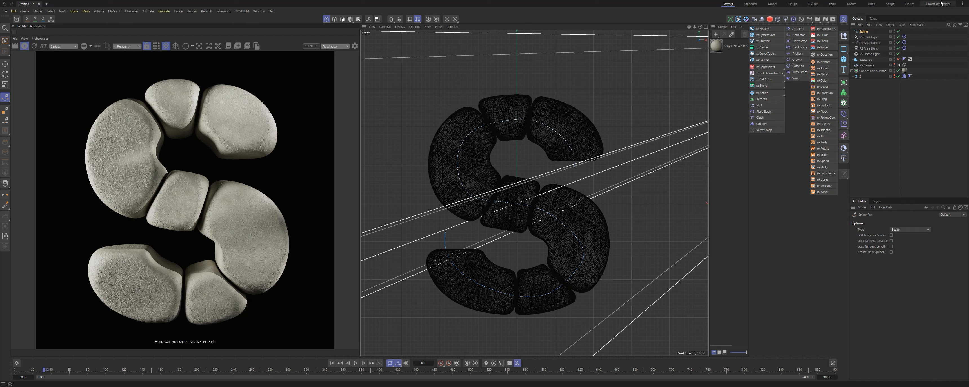
Step: Add a capsule scaled to a radius of about 19 cm, with 10 height segments and 10 cap segments
{"action": "left_click", "coordinate": [844, 61]}
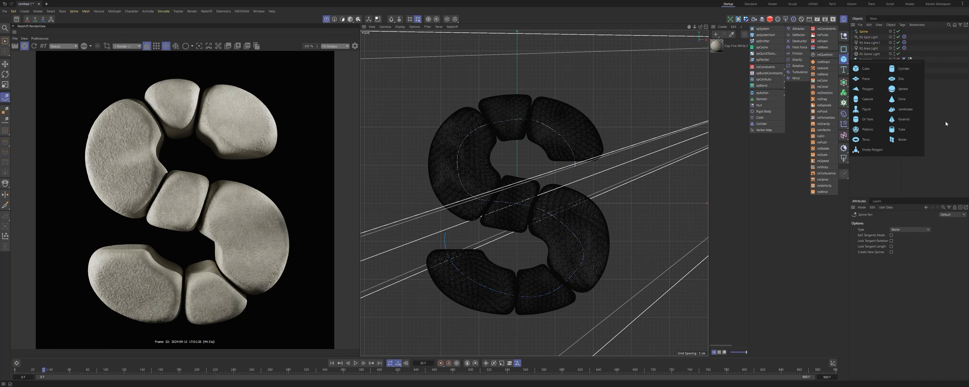
{"action": "left_click", "coordinate": [865, 99]}
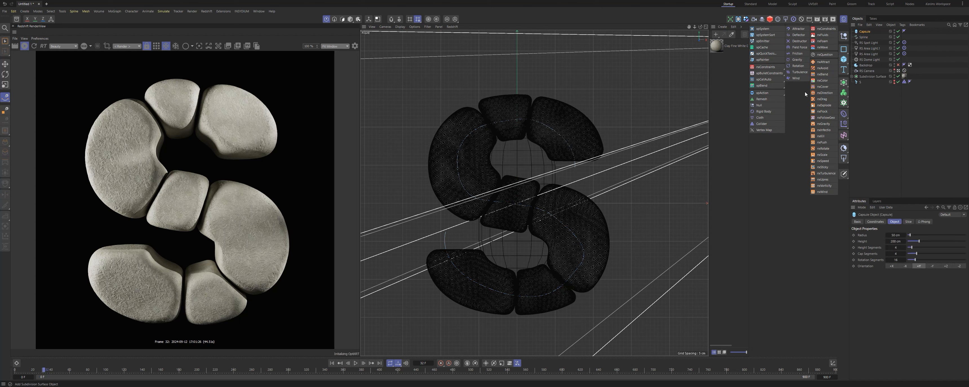
{"action": "key", "text": "t"}
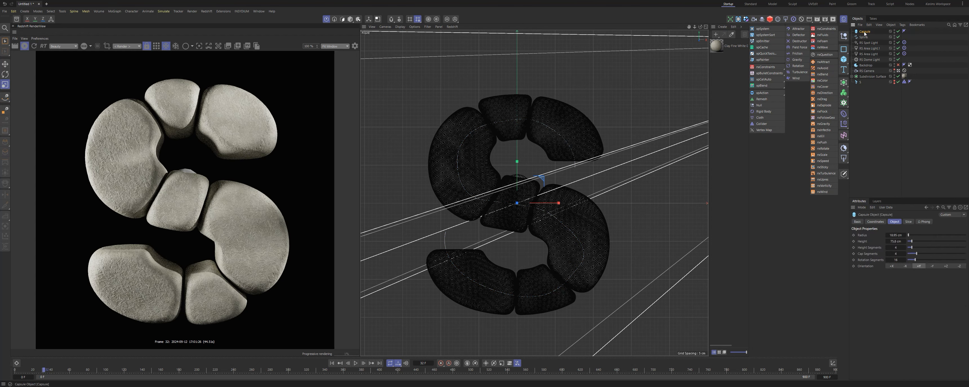
{"action": "left_click", "coordinate": [896, 248]}
{"action": "key", "text": "Tab"}
{"action": "type", "text": "10"}
{"action": "key", "text": "Tab"}
{"action": "key", "text": "Return"}
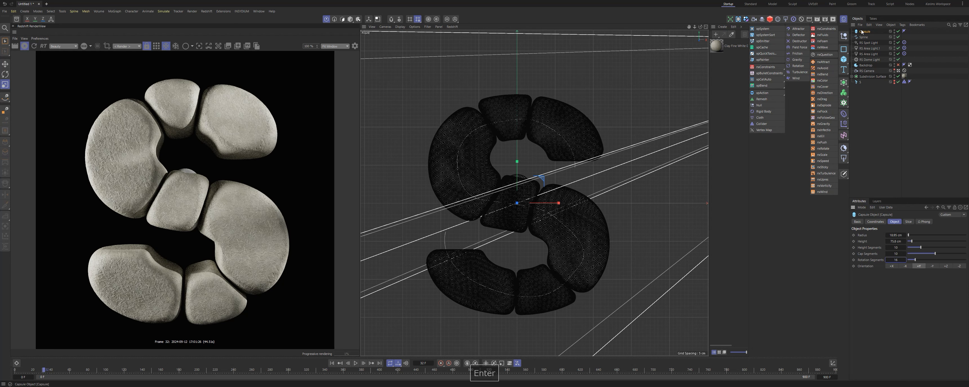
Step: Scale the capsule down further and move it to the empty space right of the S
{"action": "key", "text": "t"}
{"action": "key", "text": "e"}
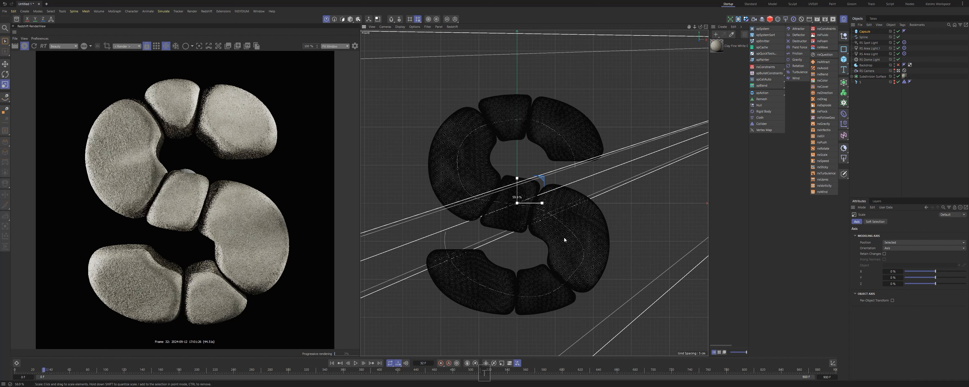
{"action": "left_click_drag", "start_coordinate": [540, 189], "coordinate": [658, 182]}
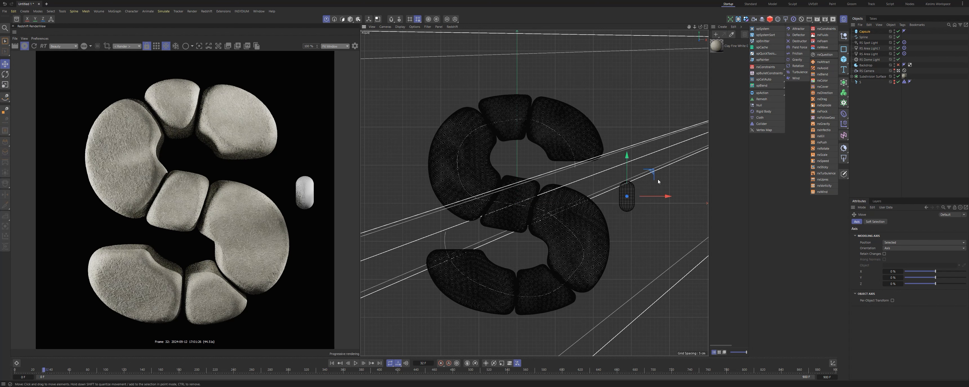
{"action": "left_click", "coordinate": [916, 119]}
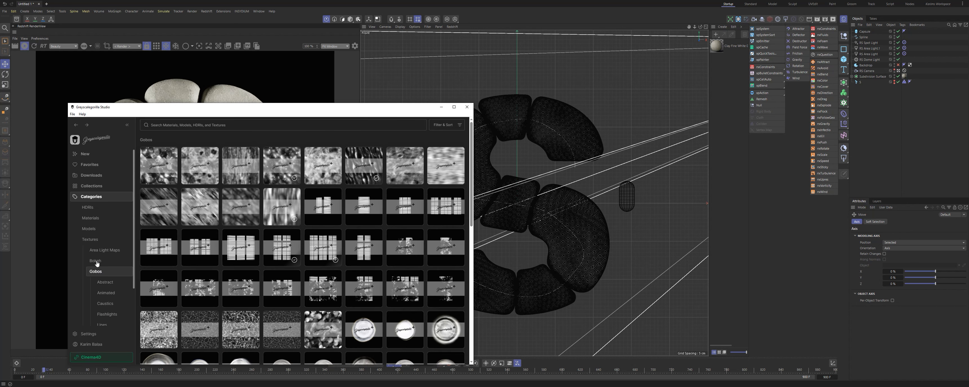
Step: Browse the material collections in Greyscalegorilla Studio and import the neon yellow spot abstract paint material into the scene
{"action": "left_click", "coordinate": [94, 219]}
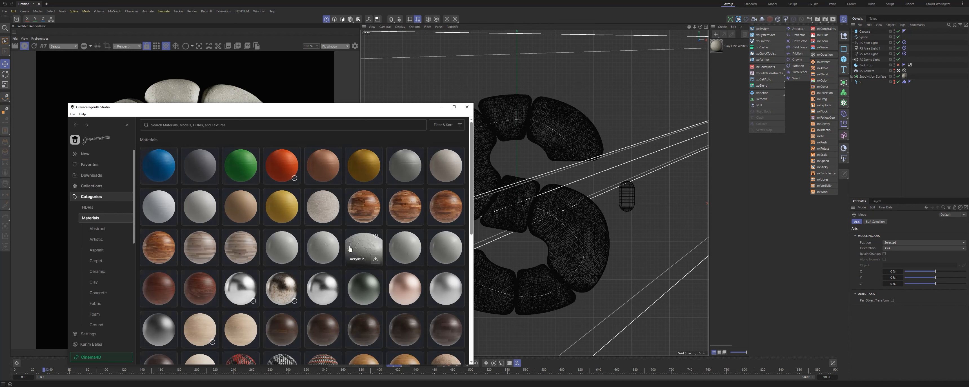
{"action": "left_click", "coordinate": [77, 187]}
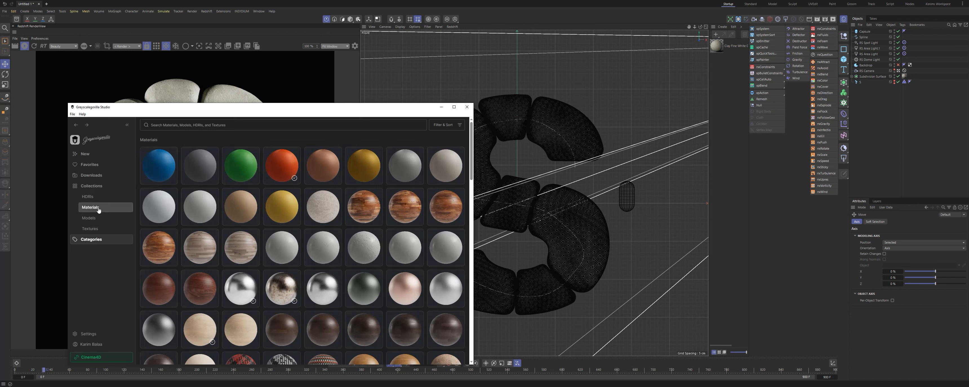
{"action": "left_click", "coordinate": [98, 212]}
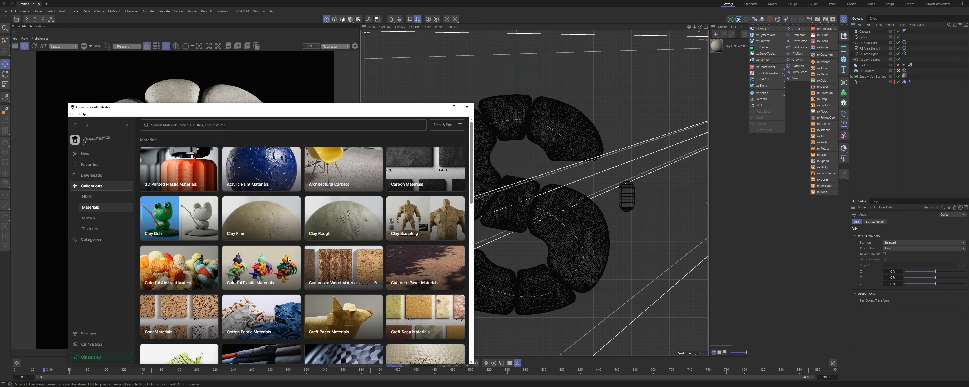
{"action": "left_click", "coordinate": [173, 269]}
{"action": "scroll", "coordinate": [353, 266], "scroll_direction": "down", "scroll_amount": 3}
{"action": "scroll", "coordinate": [353, 267], "scroll_direction": "down", "scroll_amount": 3}
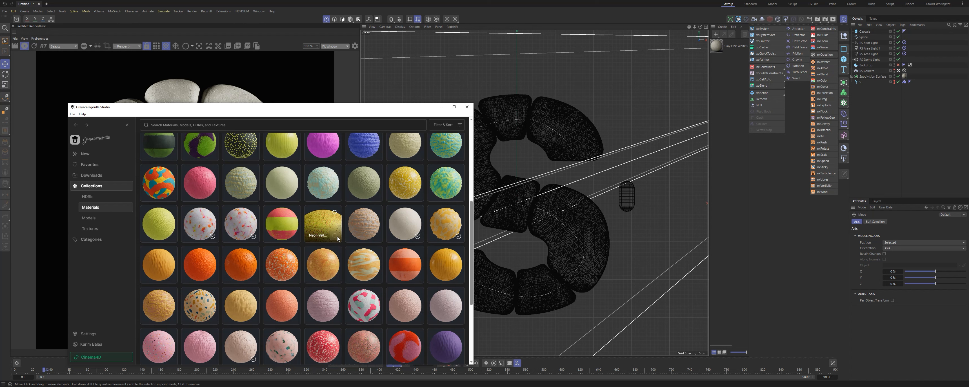
{"action": "left_click", "coordinate": [336, 237]}
{"action": "left_click", "coordinate": [482, 9]}
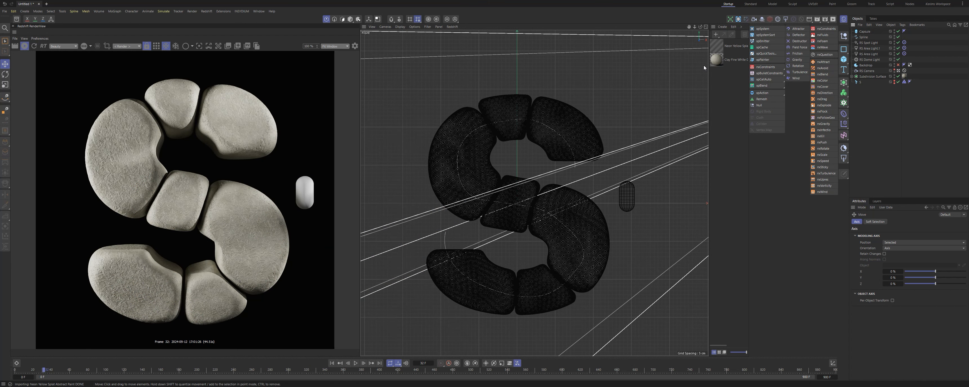
Step: Apply the neon yellow material to the capsule and set its texture length to 50% in both U and V
{"action": "left_click_drag", "start_coordinate": [859, 37], "coordinate": [862, 32]}
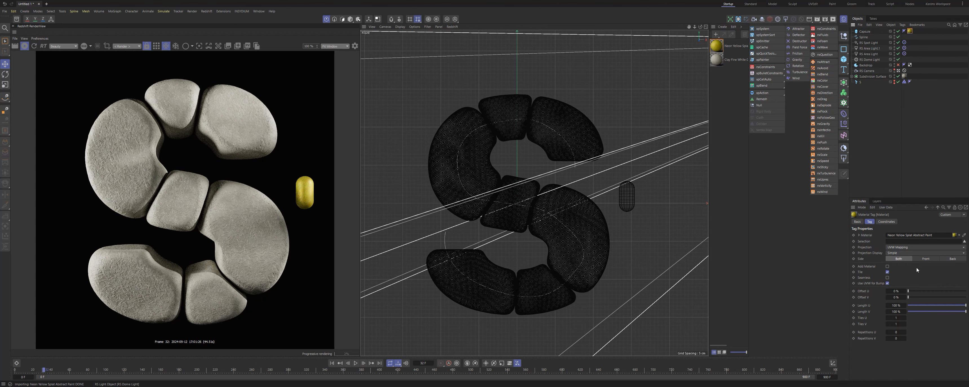
{"action": "left_click", "coordinate": [896, 306]}
{"action": "type", "text": "50"}
{"action": "key", "text": "Tab"}
{"action": "type", "text": "50"}
{"action": "key", "text": "Return"}
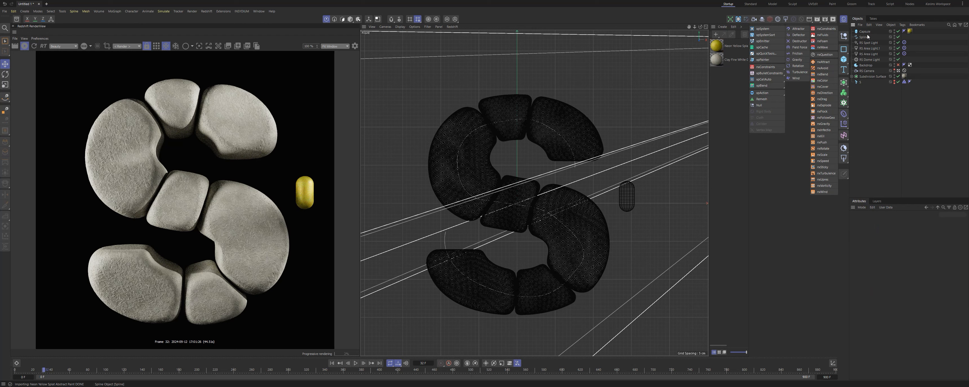
{"action": "key", "text": "shift+c"}
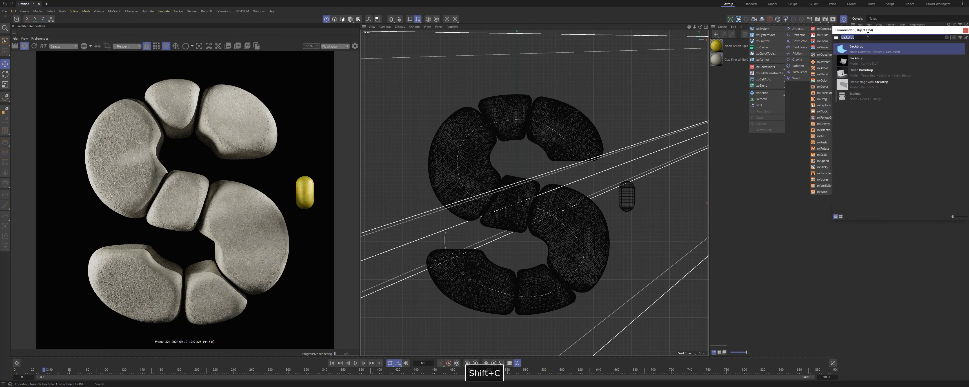
{"action": "type", "text": "align"}
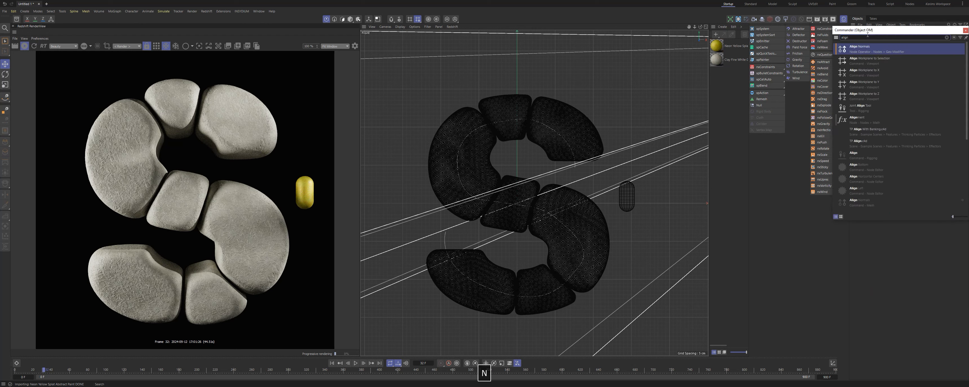
{"action": "type", "text": " to"}
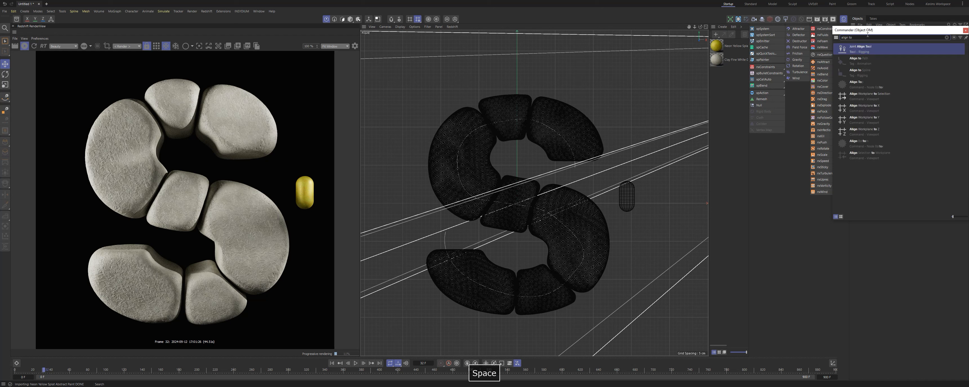
{"action": "key", "text": "Escape"}
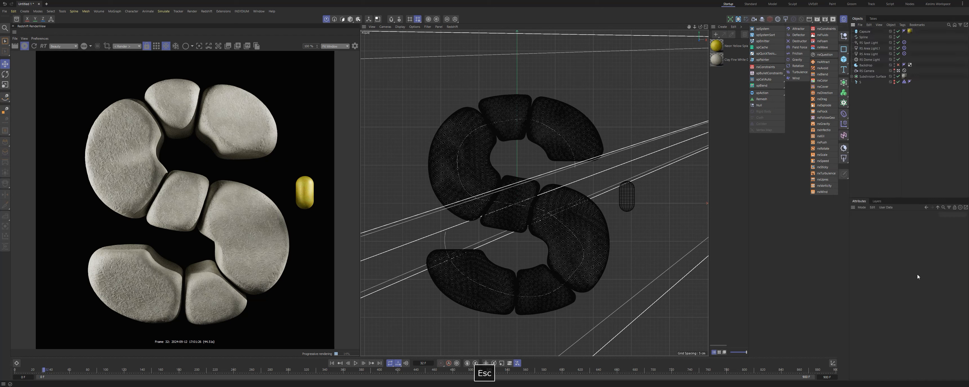
Step: Add an Align to Spline tag to the capsule, using the drawn S centerline spline as its path
{"action": "left_click", "coordinate": [864, 32]}
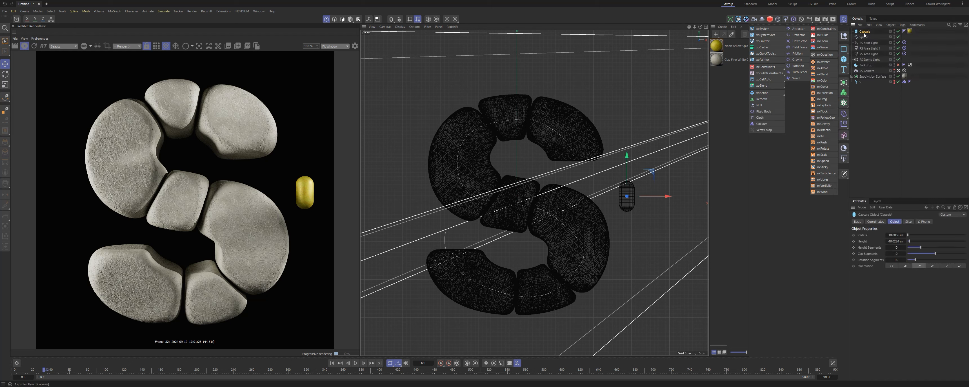
{"action": "key", "text": "shift+c"}
{"action": "type", "text": "align"}
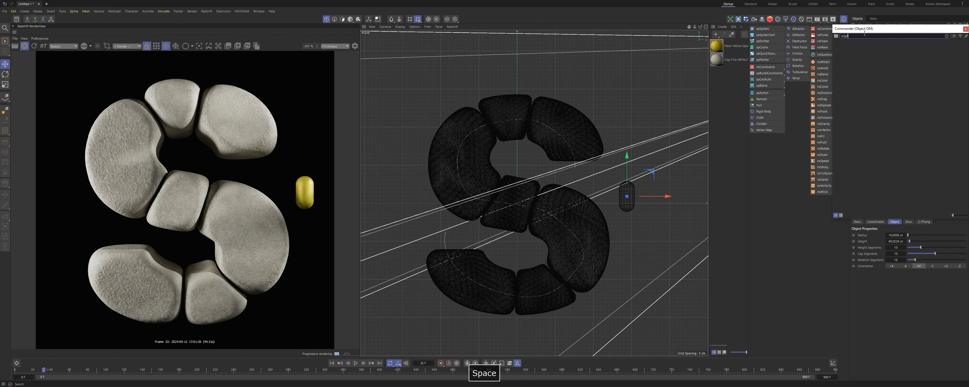
{"action": "type", "text": "to"}
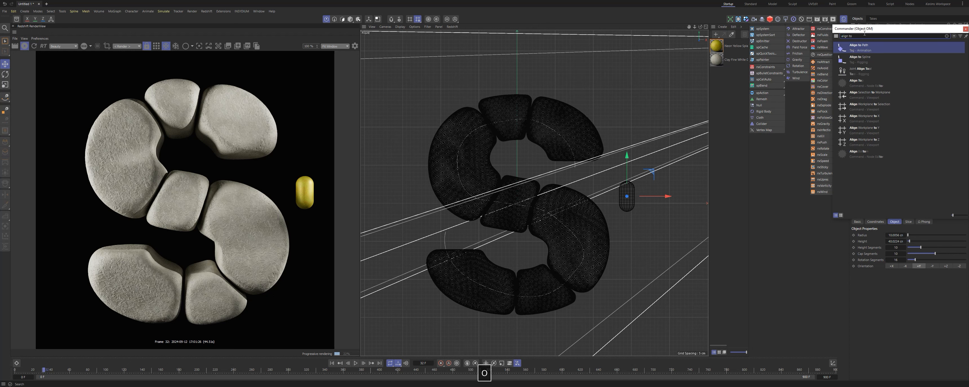
{"action": "left_click", "coordinate": [862, 62]}
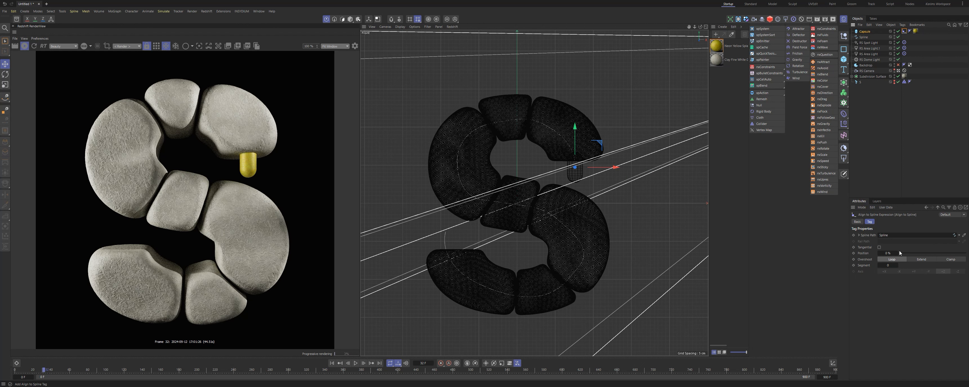
{"action": "mouse_move", "coordinate": [900, 255]}
{"action": "left_mouse_down"}
{"action": "mouse_move", "coordinate": [962, 249]}
{"action": "mouse_move", "coordinate": [897, 246]}
{"action": "left_mouse_up"}
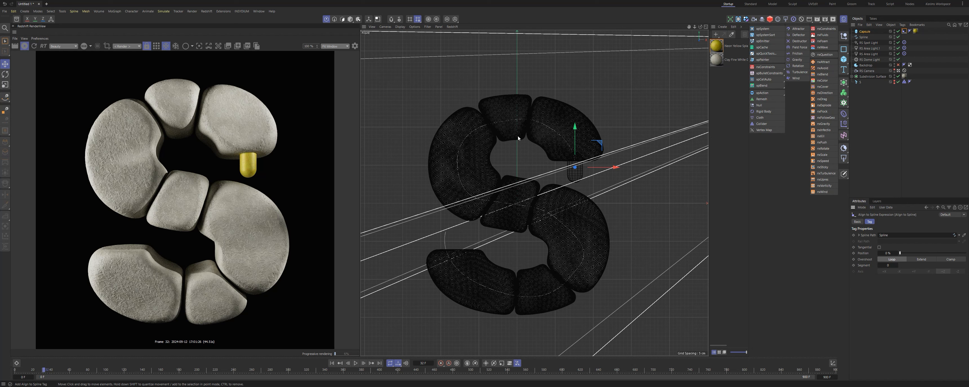
{"action": "left_click", "coordinate": [917, 139]}
Step: Scale the capsule down and rotate it to lie horizontally at the start of the spline
{"action": "left_click", "coordinate": [864, 32]}
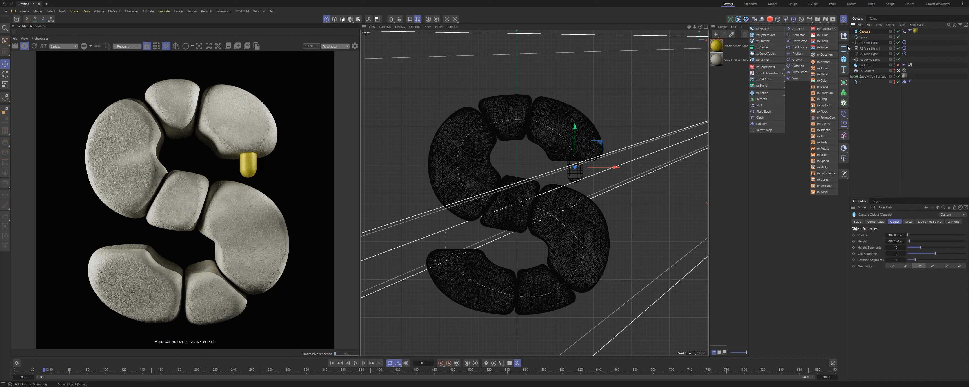
{"action": "key", "text": "t"}
{"action": "left_click_drag", "start_coordinate": [657, 177], "coordinate": [598, 218]}
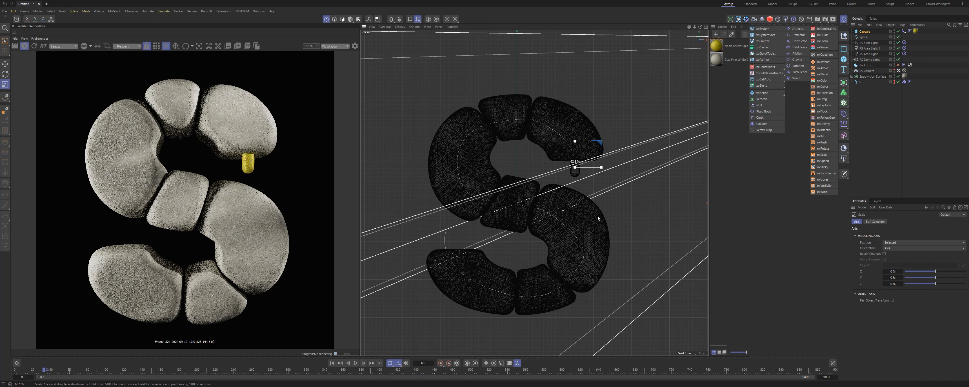
{"action": "key", "text": "r"}
{"action": "left_click_drag", "start_coordinate": [595, 153], "coordinate": [596, 202]}
{"action": "left_click", "coordinate": [878, 115]}
Step: Try to adjust the spline's upper end point beside the capsule, and undo the change
{"action": "left_click", "coordinate": [864, 37]}
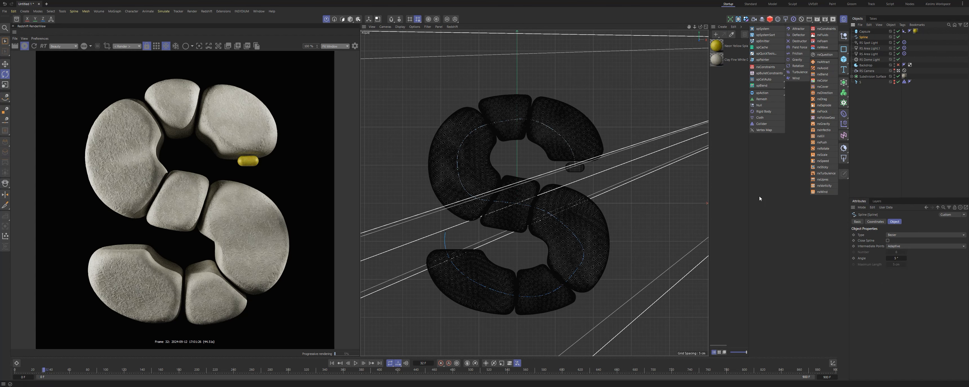
{"action": "scroll", "coordinate": [580, 167], "scroll_direction": "up", "scroll_amount": 5}
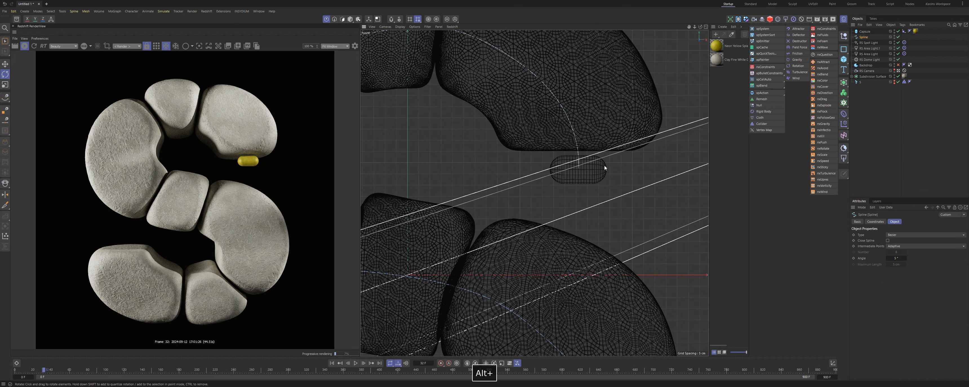
{"action": "left_click", "coordinate": [579, 171]}
{"action": "left_click_drag", "start_coordinate": [579, 172], "coordinate": [579, 158]}
{"action": "key", "text": "ctrl+z"}
{"action": "left_click", "coordinate": [952, 117]}
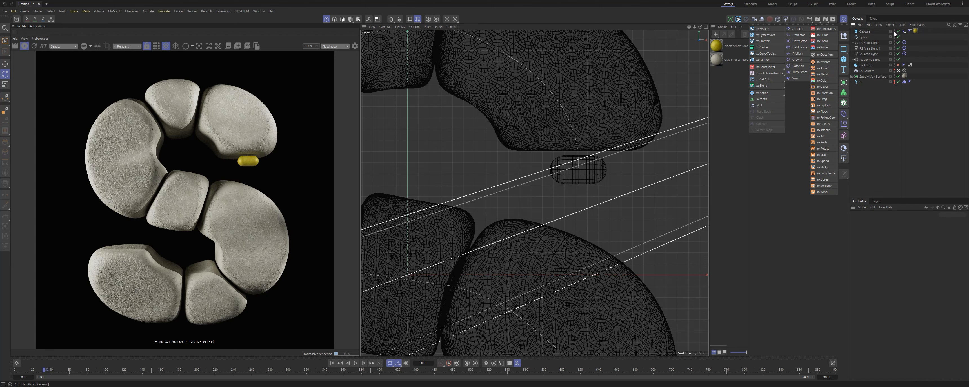
Step: With the capsule disabled, extend the spline's upper end downward and adjust its lower end, and re-enable the capsule
{"action": "left_click", "coordinate": [864, 37]}
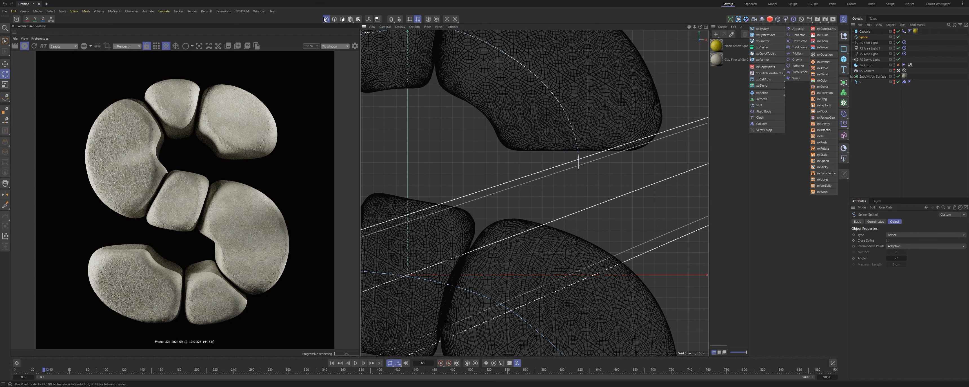
{"action": "left_click", "coordinate": [5, 64]}
{"action": "left_click_drag", "start_coordinate": [580, 172], "coordinate": [588, 208]}
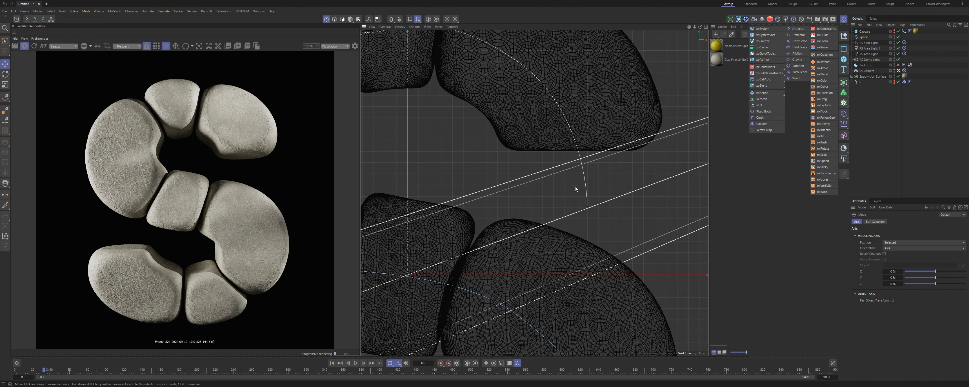
{"action": "scroll", "coordinate": [612, 190], "scroll_direction": "down", "scroll_amount": 5}
{"action": "left_click_drag", "start_coordinate": [444, 253], "coordinate": [443, 249]}
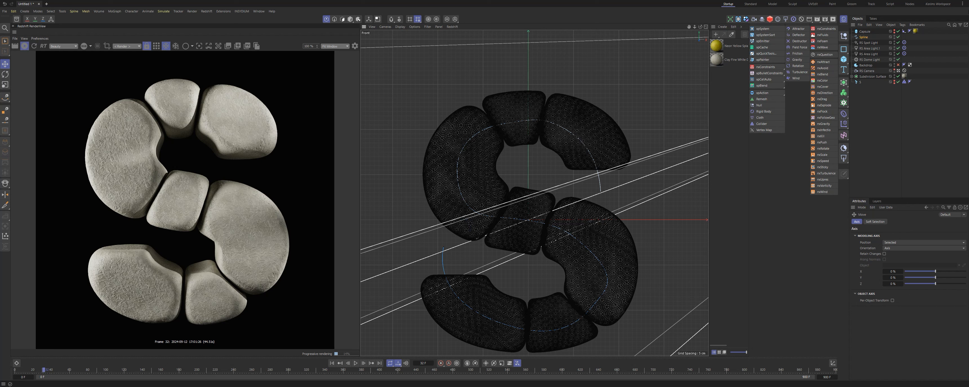
{"action": "left_click", "coordinate": [895, 33]}
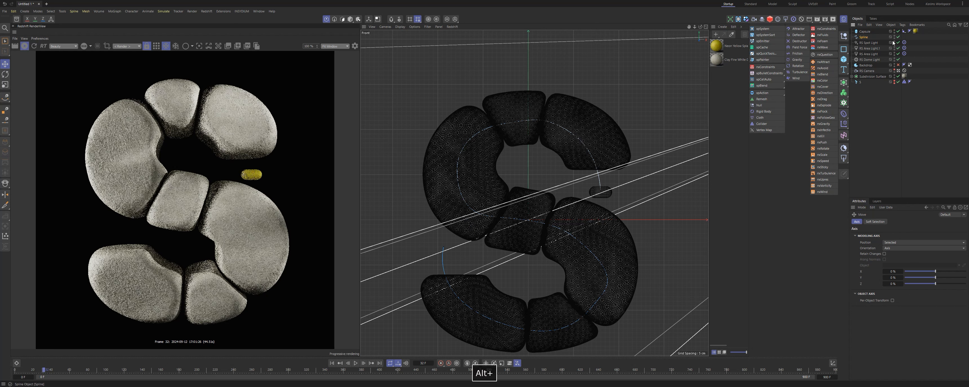
Step: Add a Cloth simulation tag to the capsule with Balloon enabled and an overpressure of 3
{"action": "left_click", "coordinate": [867, 33]}
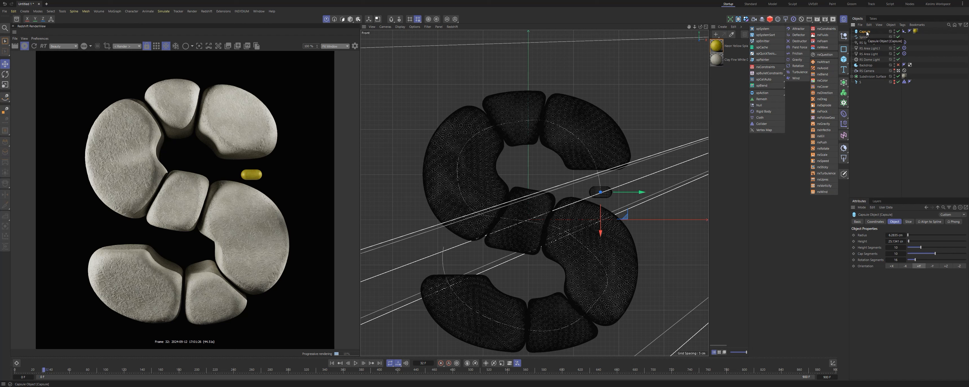
{"action": "left_click", "coordinate": [902, 25]}
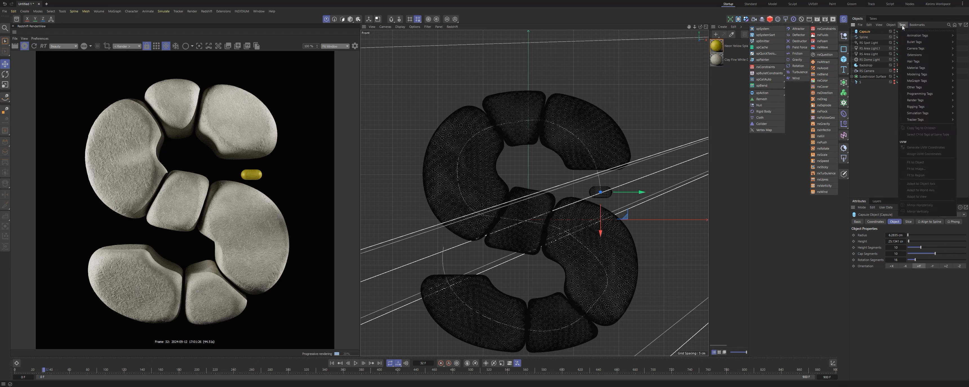
{"action": "mouse_move", "coordinate": [927, 123]}
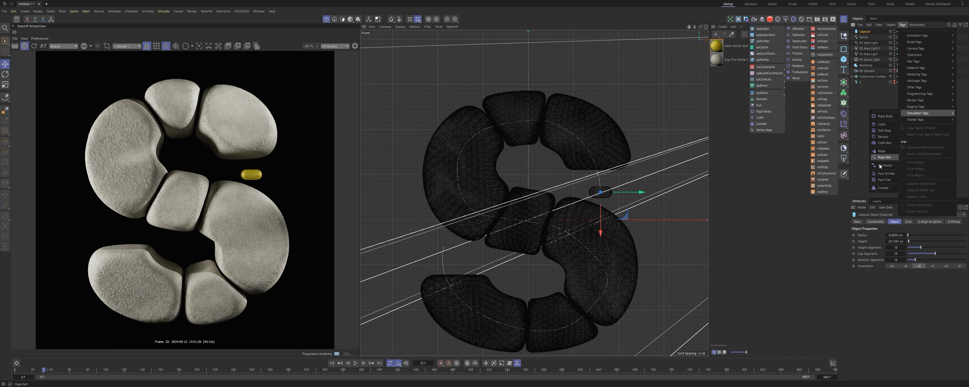
{"action": "left_click", "coordinate": [882, 125]}
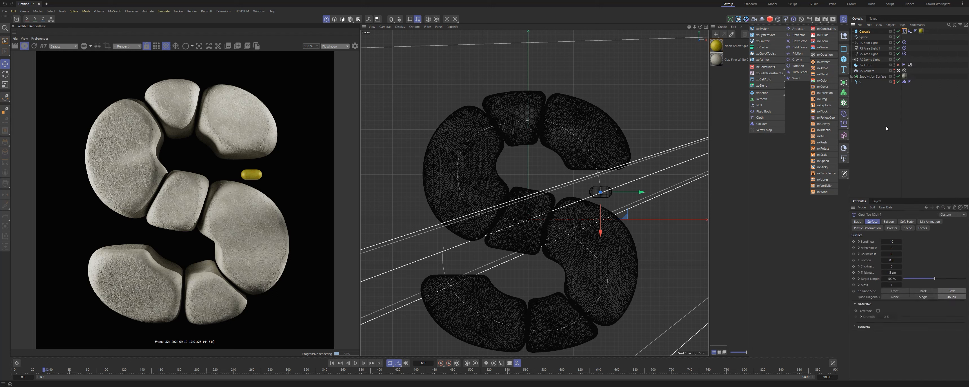
{"action": "left_click", "coordinate": [883, 241]}
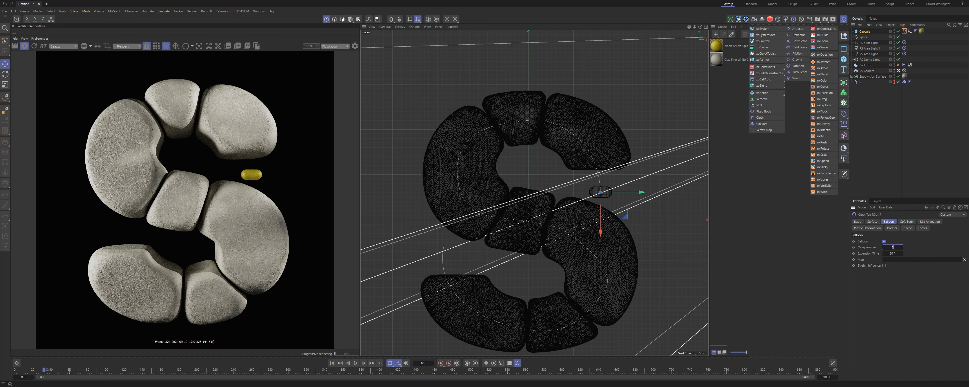
{"action": "type", "text": "3"}
{"action": "key", "text": "Return"}
{"action": "left_click", "coordinate": [900, 137]}
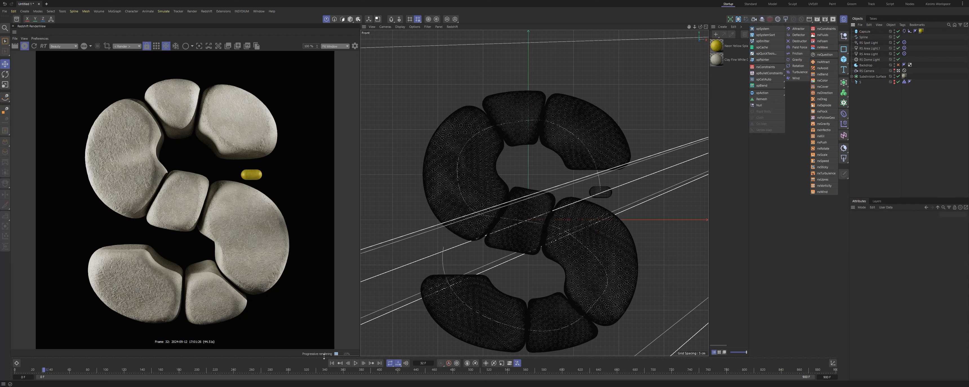
Step: Play the simulation from the first frame, advance it to about frame 40, and select the capsule to check its inflation
{"action": "left_click", "coordinate": [332, 366]}
{"action": "left_click", "coordinate": [357, 364]}
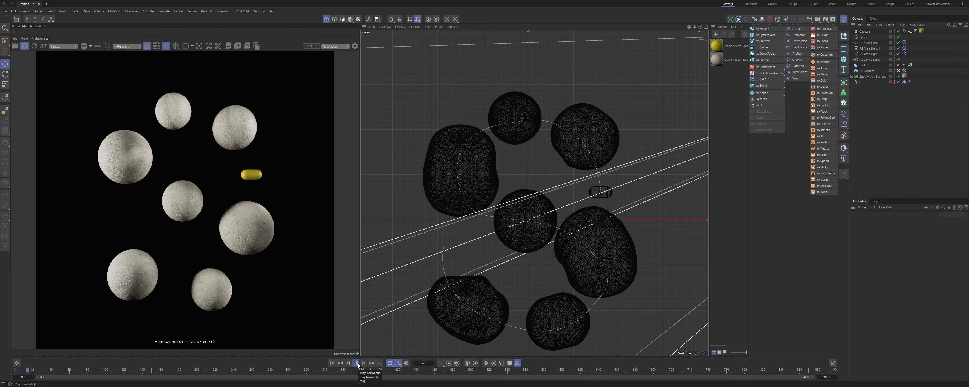
{"action": "left_click", "coordinate": [357, 364]}
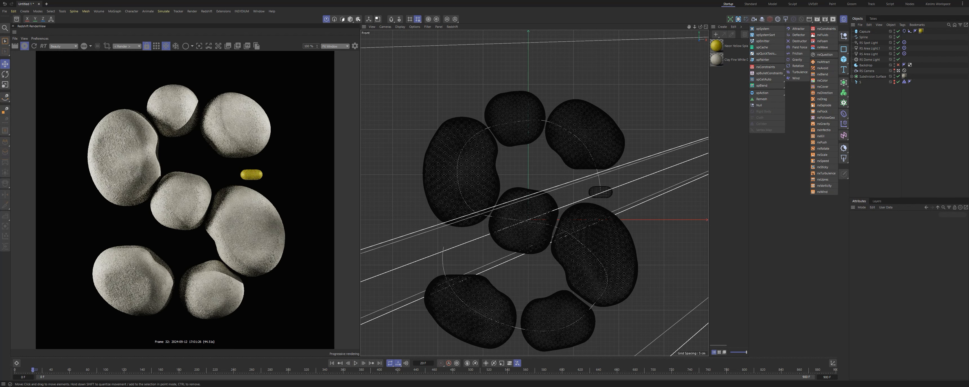
{"action": "left_click_drag", "start_coordinate": [34, 373], "coordinate": [51, 373]}
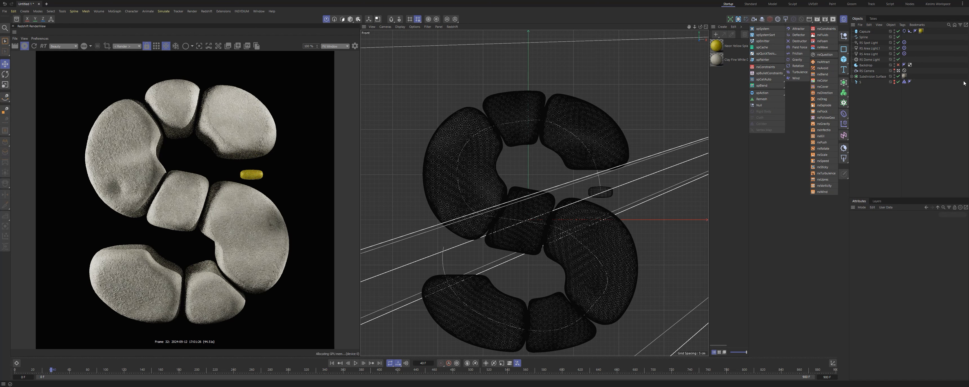
{"action": "left_click", "coordinate": [862, 32]}
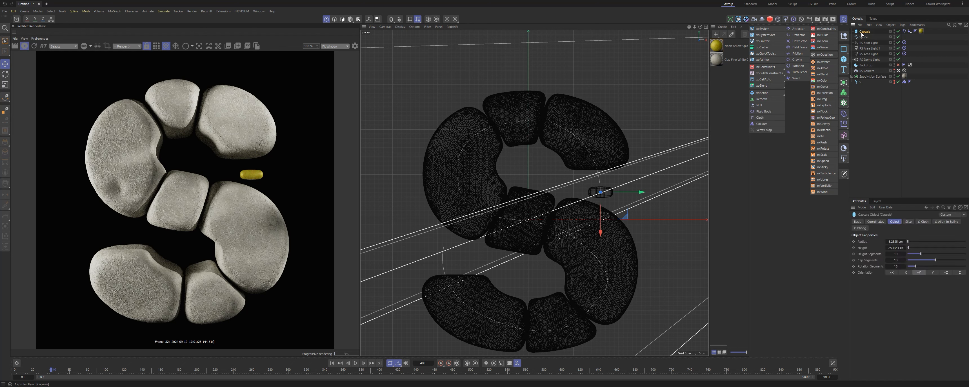
Step: Keyframe the capsule's Align to Spline position from 0% at frame 40 to 100% at frame 240, with Tangential enabled
{"action": "left_click", "coordinate": [910, 31]}
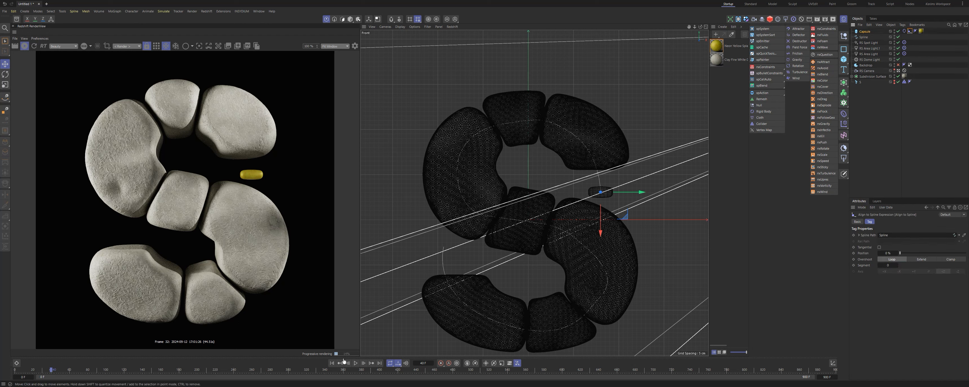
{"action": "left_click", "coordinate": [853, 253]}
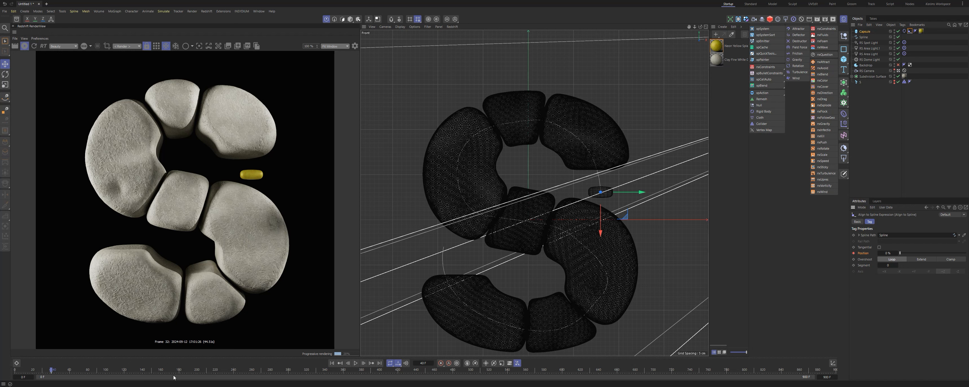
{"action": "left_click", "coordinate": [234, 373]}
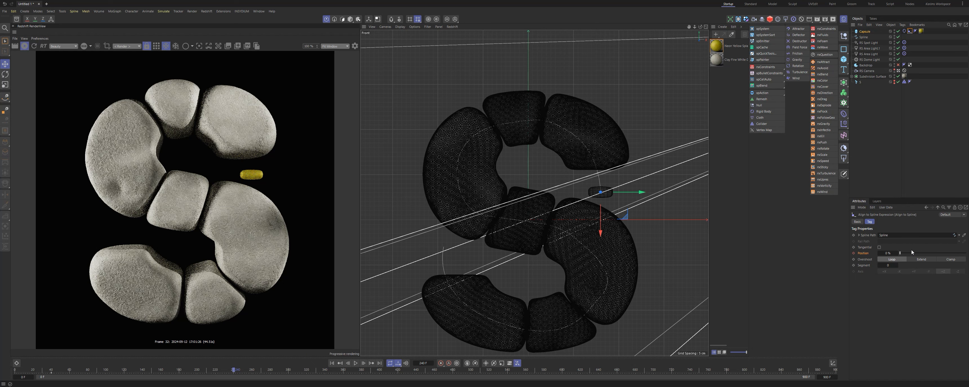
{"action": "left_click_drag", "start_coordinate": [911, 253], "coordinate": [965, 253]}
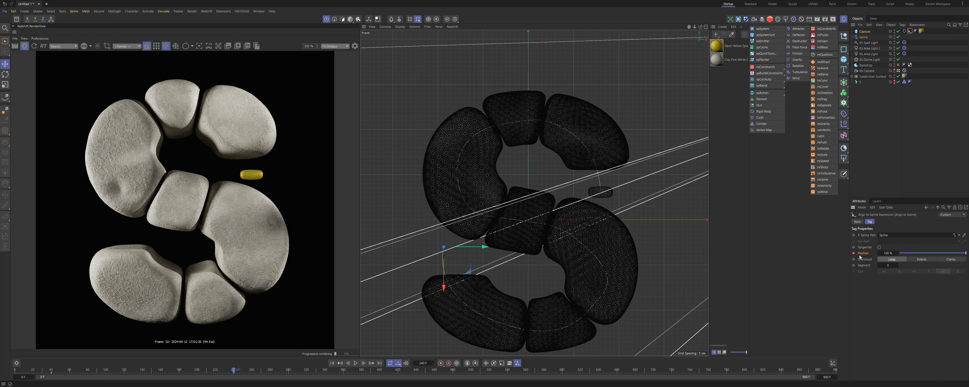
{"action": "left_click", "coordinate": [879, 247]}
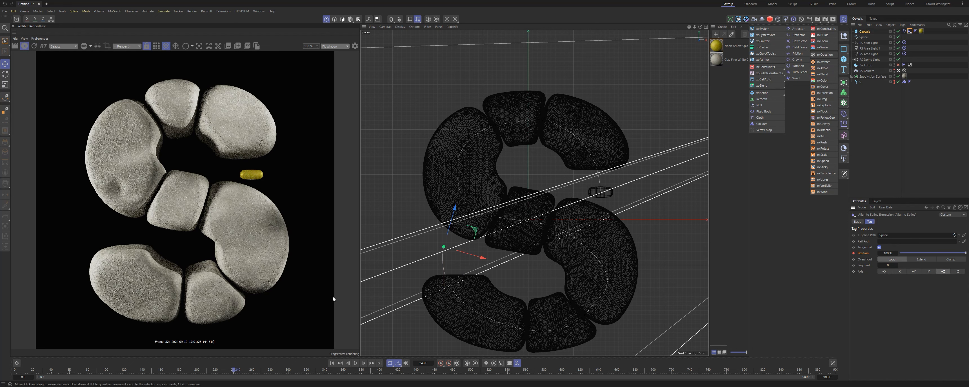
Step: Play the simulation from the first frame to about frame 90, disabling the Subdivision Surface during playback, to check the capsule's travel
{"action": "left_click", "coordinate": [331, 364]}
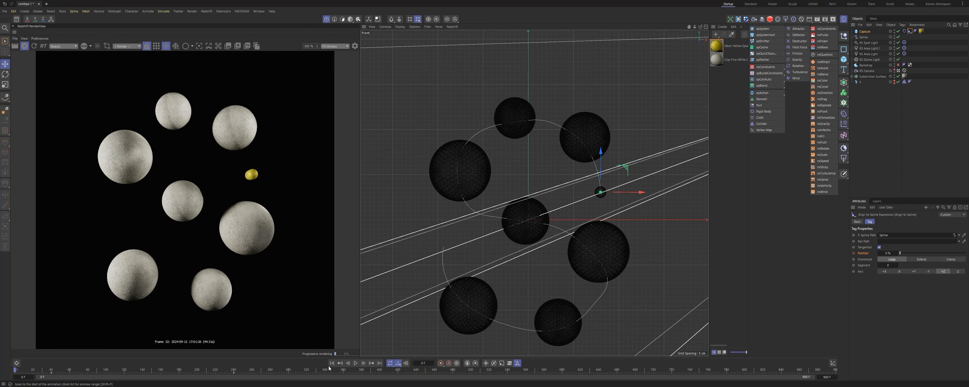
{"action": "left_click", "coordinate": [355, 365]}
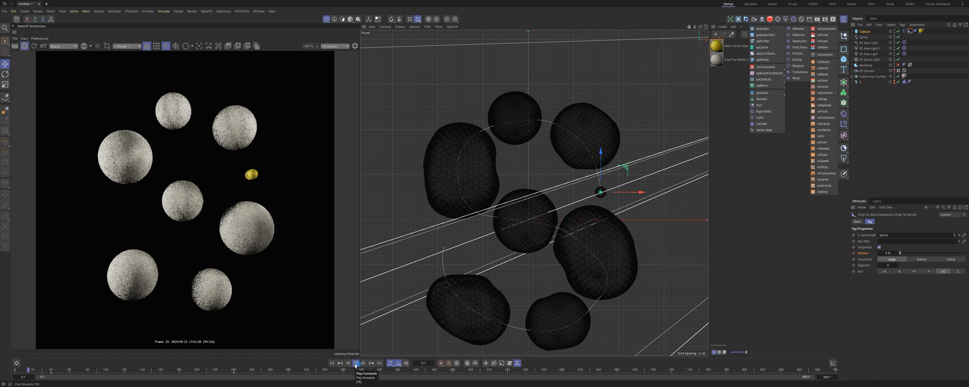
{"action": "left_click", "coordinate": [355, 364]}
{"action": "left_click", "coordinate": [898, 78]}
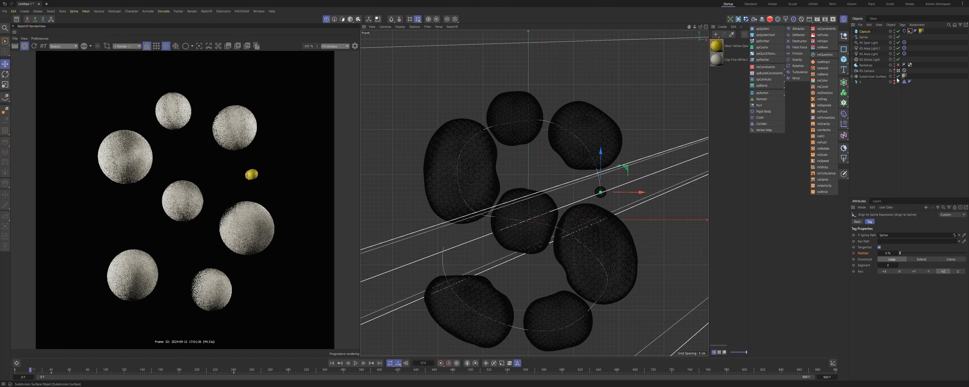
{"action": "left_click", "coordinate": [355, 363]}
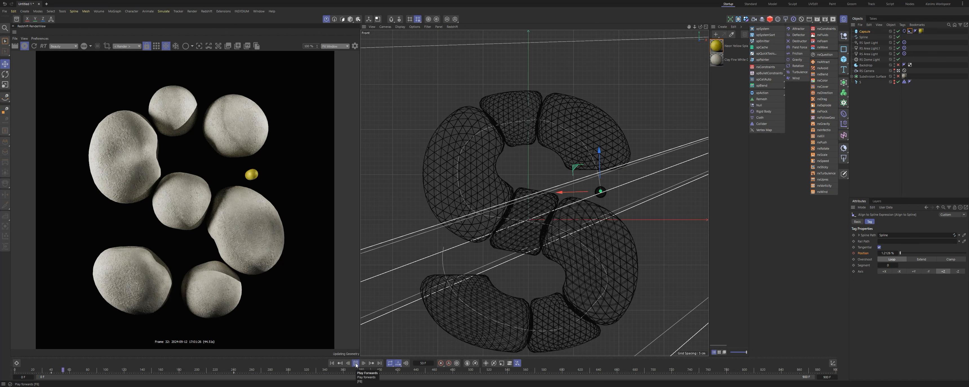
{"action": "left_click", "coordinate": [356, 363]}
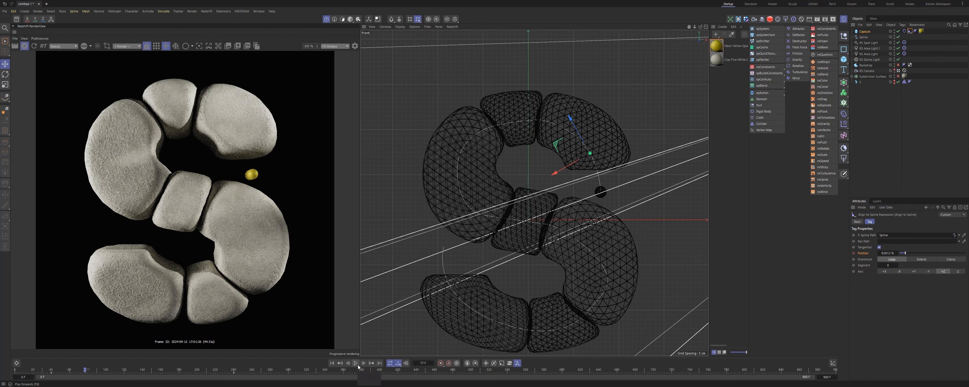
{"action": "left_click", "coordinate": [894, 139]}
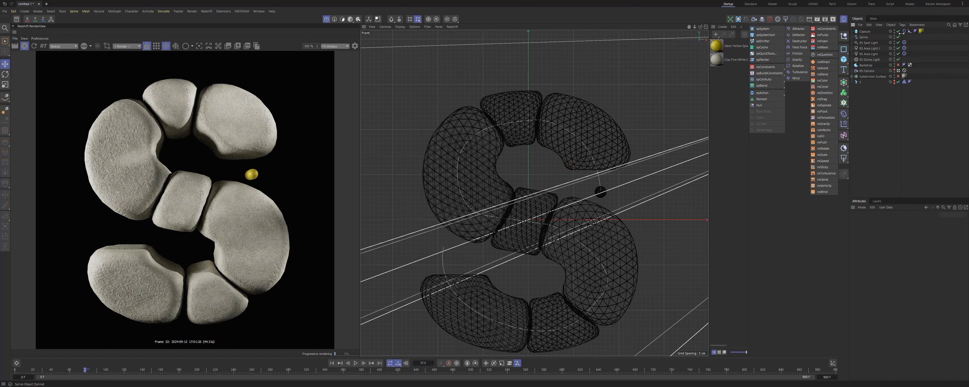
{"action": "left_click", "coordinate": [356, 364]}
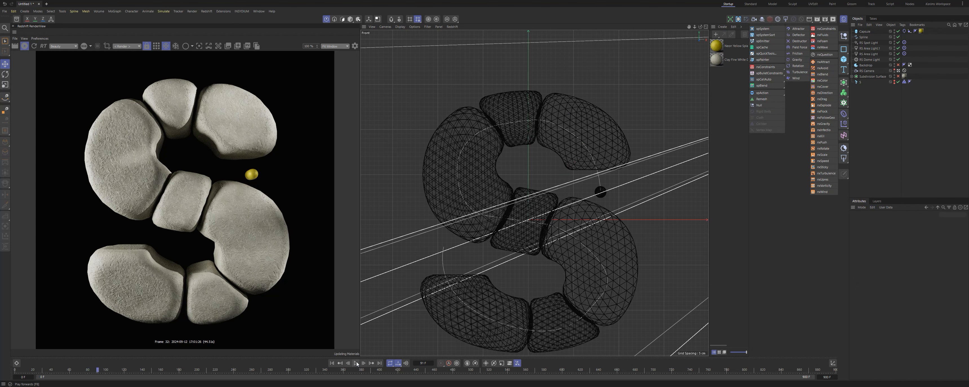
Step: Enable With Pins in the Mix Animation settings of the capsule's Cloth tag
{"action": "left_click", "coordinate": [904, 31]}
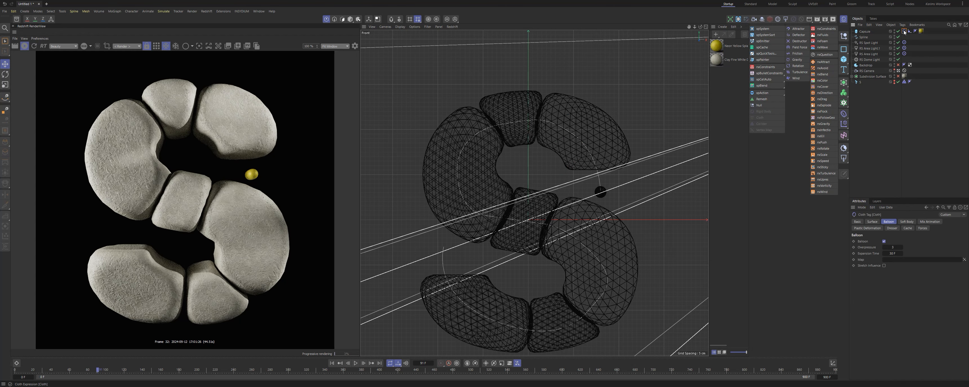
{"action": "left_click", "coordinate": [930, 222]}
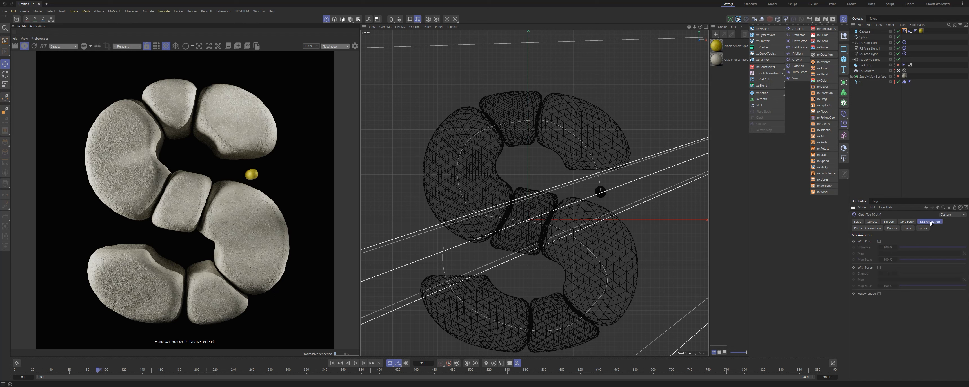
{"action": "left_click", "coordinate": [879, 241]}
Step: Play the simulation from the first frame to about frame 273 to check the capsule moving through the S shapes
{"action": "left_click", "coordinate": [331, 363]}
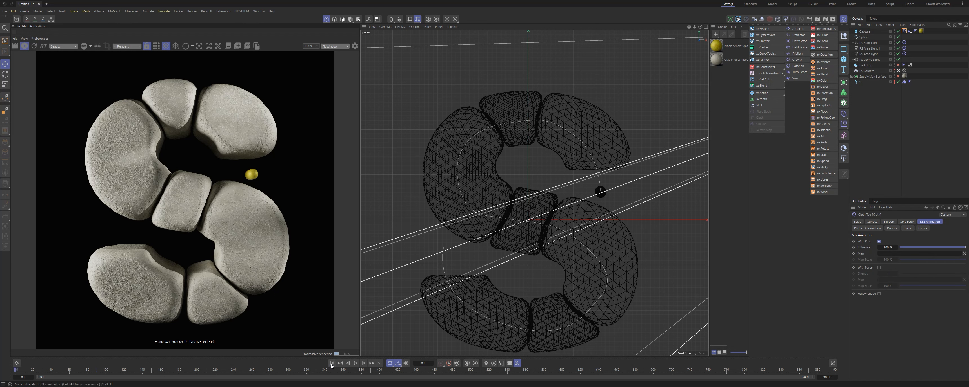
{"action": "left_click", "coordinate": [356, 364]}
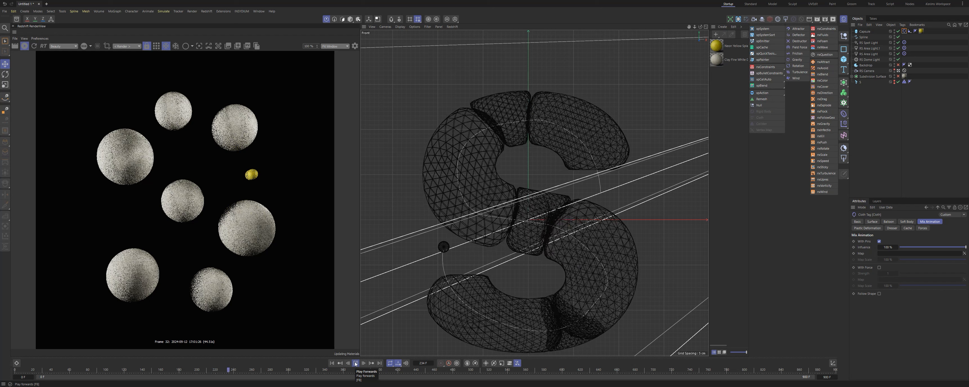
{"action": "left_click", "coordinate": [356, 364]}
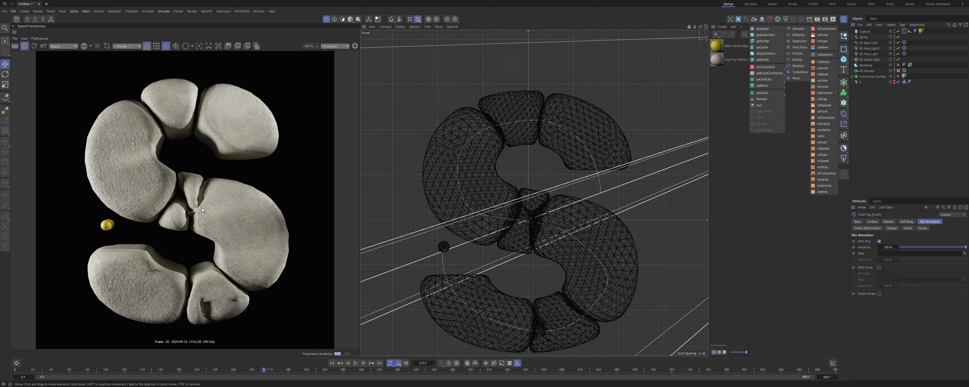
Step: Re-enable the Subdivision Surface and replay the simulation in stages from the first frame to about frame 69
{"action": "left_click", "coordinate": [898, 77]}
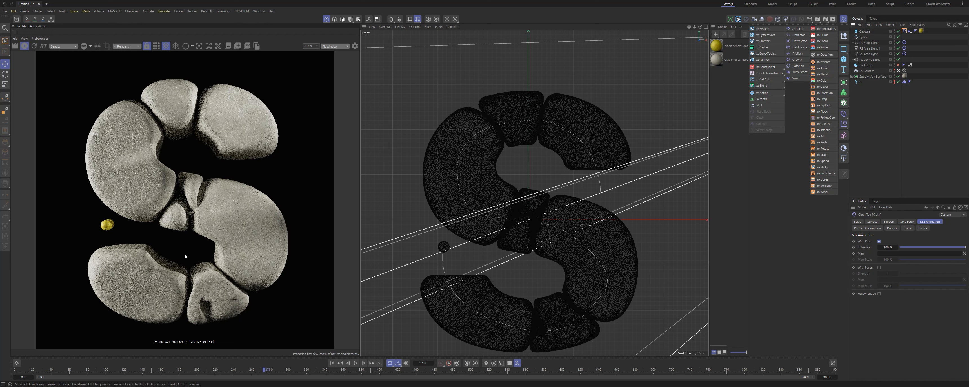
{"action": "left_click", "coordinate": [332, 363]}
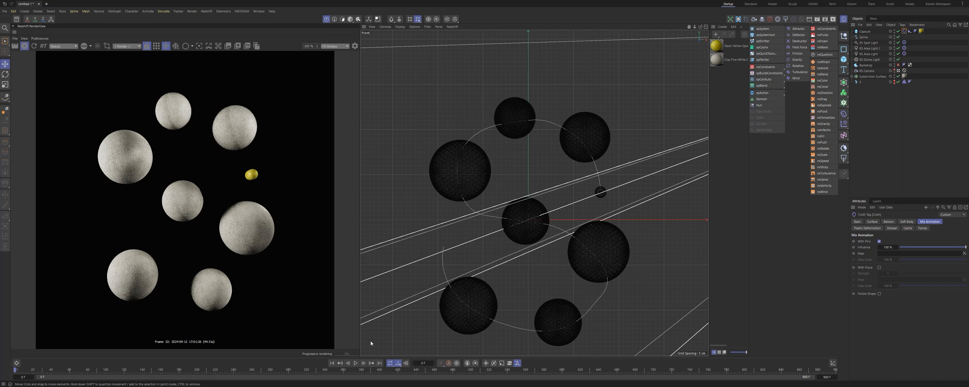
{"action": "left_click", "coordinate": [355, 364]}
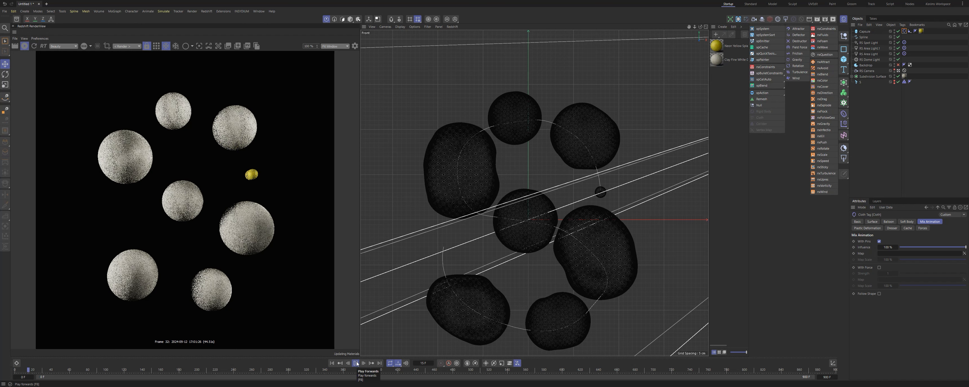
{"action": "left_click", "coordinate": [356, 364]}
{"action": "left_click", "coordinate": [356, 364]}
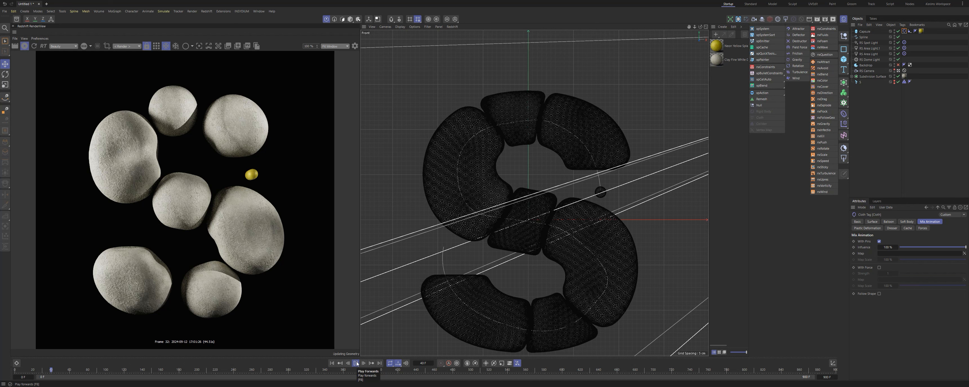
{"action": "left_click", "coordinate": [355, 364]}
{"action": "left_click", "coordinate": [356, 363]}
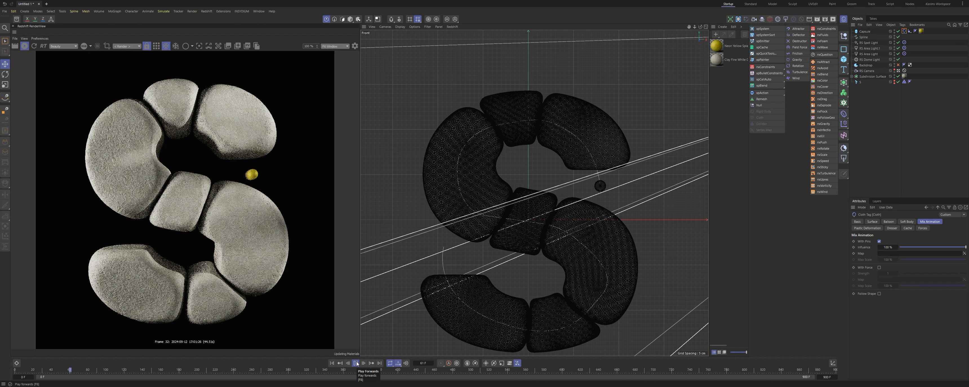
{"action": "left_click", "coordinate": [356, 364]}
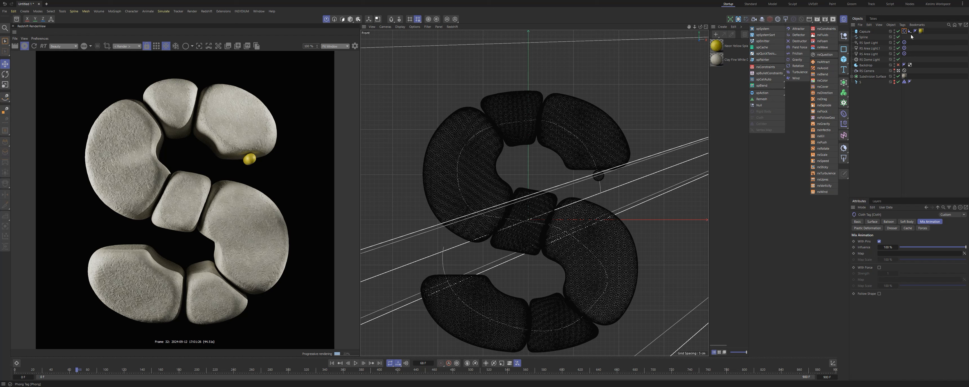
Step: Set the With Pins influence of the capsule's Cloth tag to 70%
{"action": "left_click", "coordinate": [887, 248]}
{"action": "type", "text": "70"}
{"action": "key", "text": "Return"}
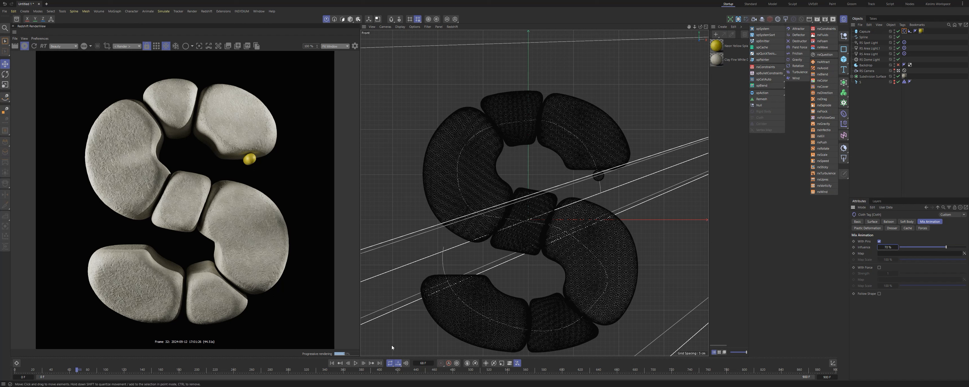
Step: Disable the Subdivision Surface and replay the simulation from the first frame to about frame 74
{"action": "left_click", "coordinate": [331, 363]}
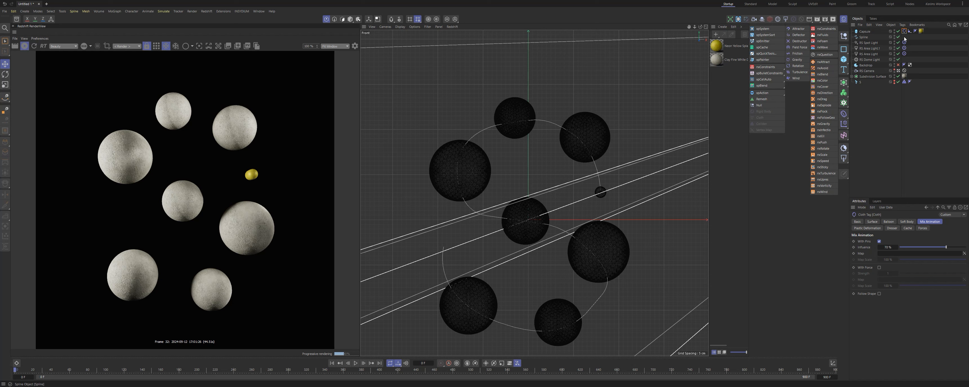
{"action": "left_click", "coordinate": [355, 365]}
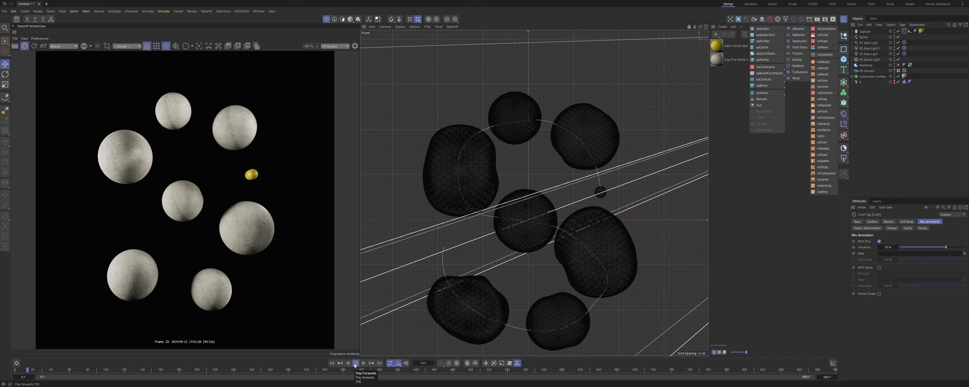
{"action": "left_click", "coordinate": [898, 76]}
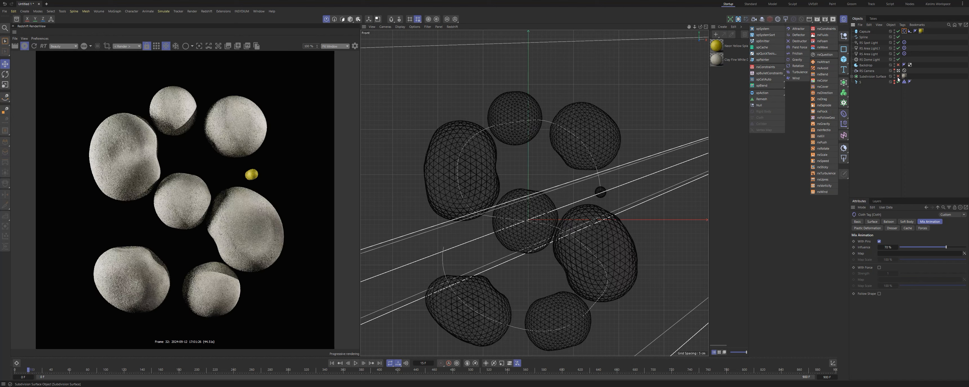
{"action": "left_click", "coordinate": [331, 364]}
{"action": "left_click", "coordinate": [356, 364]}
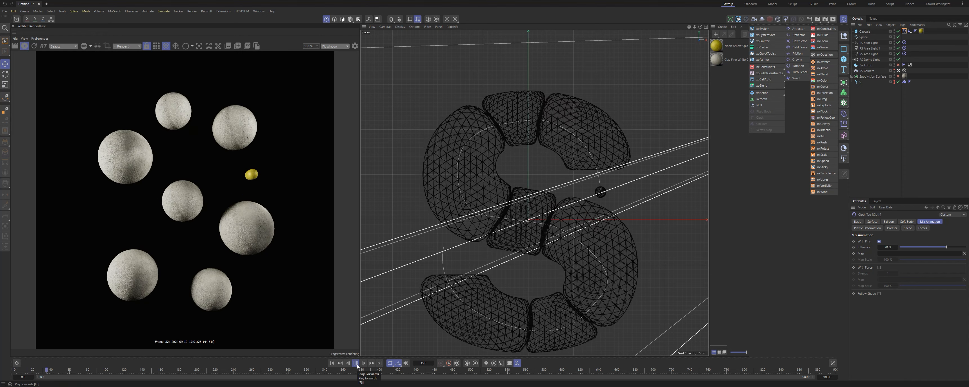
{"action": "left_click", "coordinate": [357, 366]}
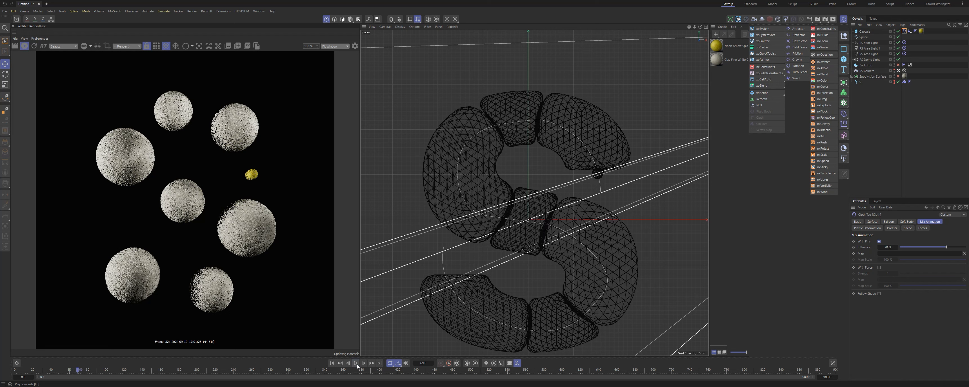
{"action": "left_click", "coordinate": [356, 364]}
{"action": "left_click", "coordinate": [356, 364]}
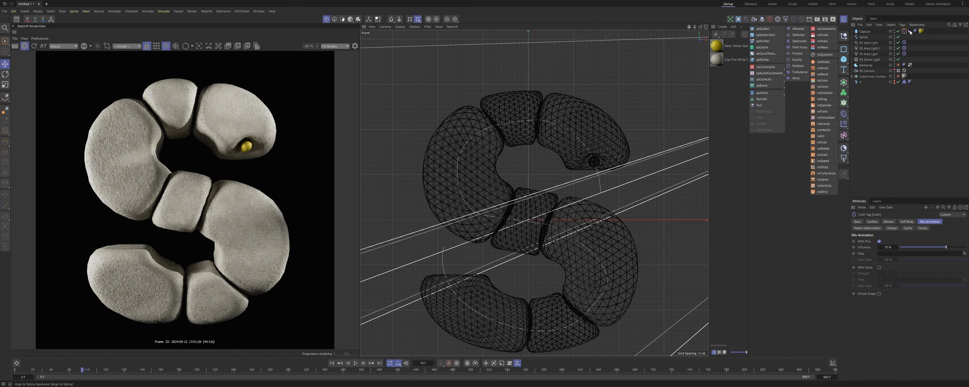
Step: Set the capsule's Balloon overpressure to 6 and replay the simulation from the first frame to about frame 63
{"action": "left_click", "coordinate": [888, 221]}
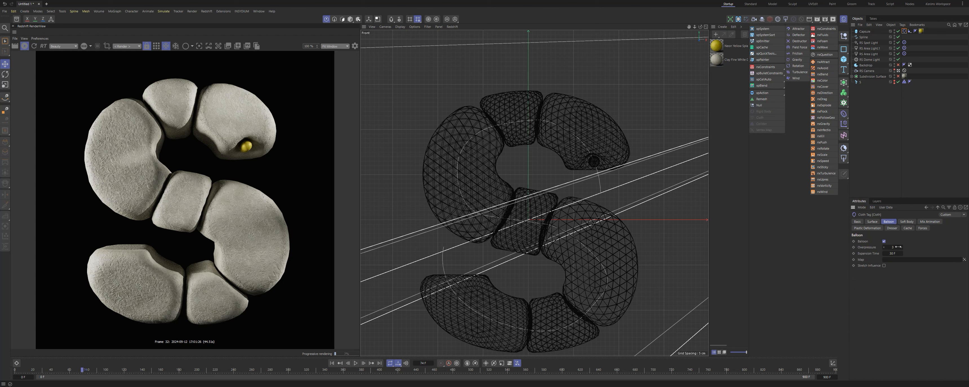
{"action": "type", "text": "6"}
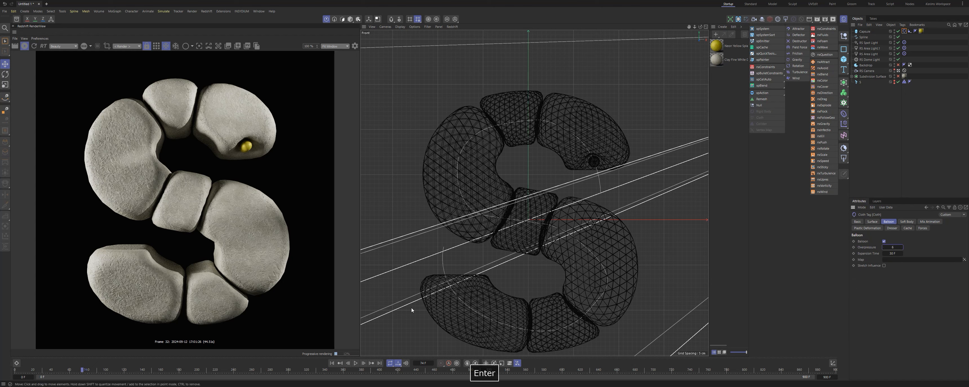
{"action": "key", "text": "Return"}
{"action": "left_click", "coordinate": [332, 364]}
{"action": "left_click", "coordinate": [355, 364]}
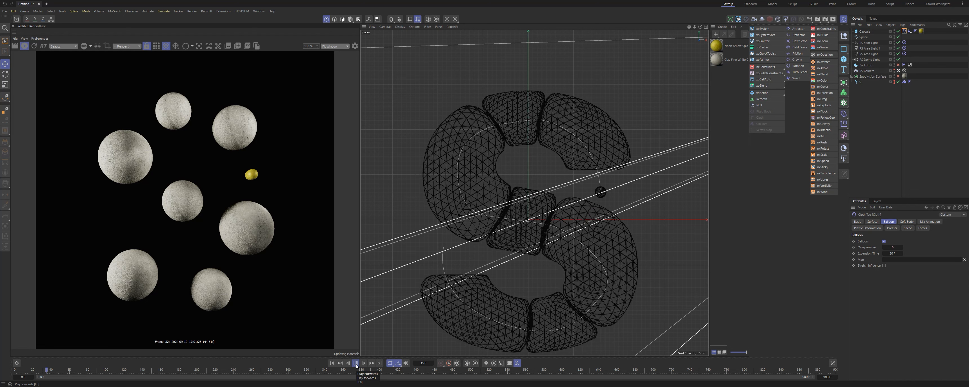
{"action": "left_click", "coordinate": [355, 363]}
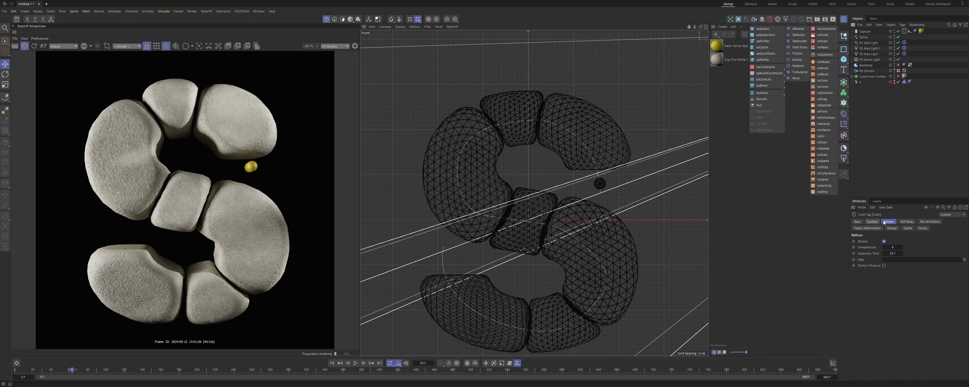
Step: Set the With Pins influence of the capsule's Cloth tag to 20%
{"action": "left_click", "coordinate": [933, 223]}
{"action": "left_click", "coordinate": [884, 249]}
{"action": "type", "text": "20"}
{"action": "key", "text": "Return"}
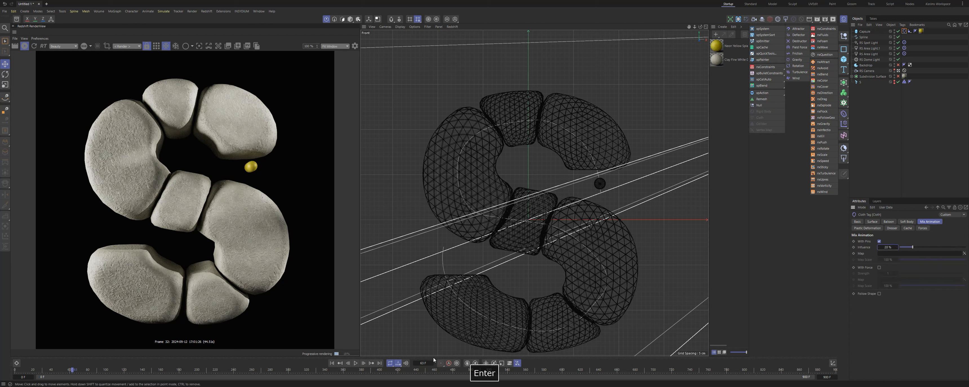
Step: Replay the simulation from the first frame to about frame 63 to check the capsule's shape
{"action": "left_click", "coordinate": [331, 363]}
{"action": "left_click", "coordinate": [354, 363]}
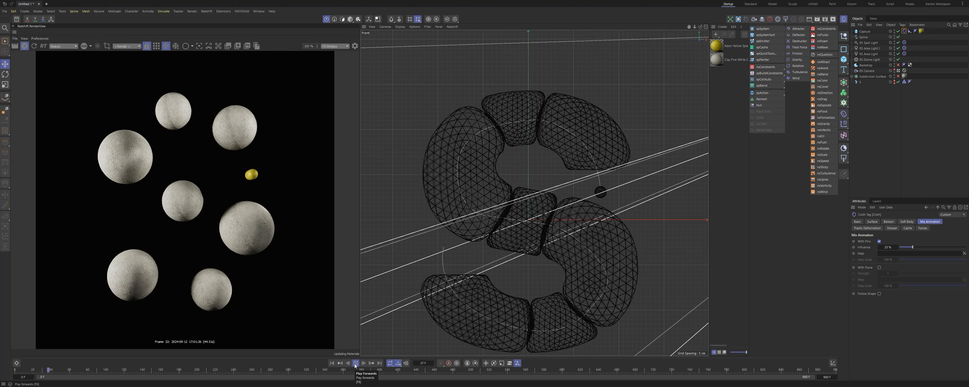
{"action": "left_click", "coordinate": [355, 363]}
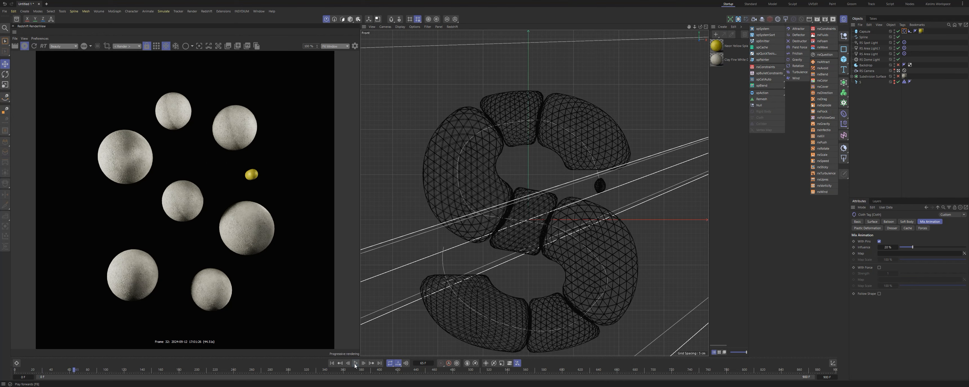
Step: Set the With Pins influence of the capsule's Cloth tag to 50% and replay the simulation from the first frame to about frame 195
{"action": "left_click", "coordinate": [887, 248]}
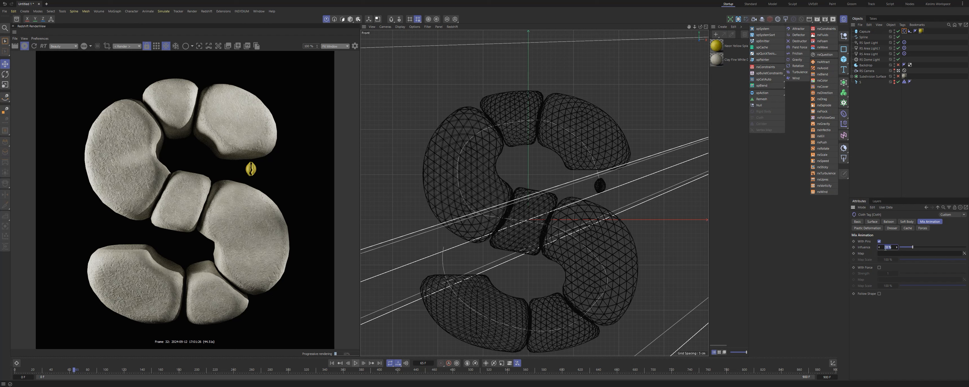
{"action": "type", "text": "50"}
{"action": "key", "text": "Return"}
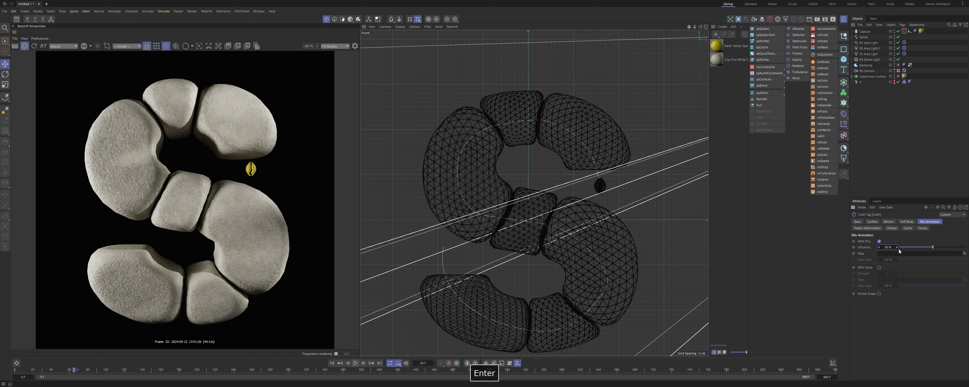
{"action": "left_click", "coordinate": [332, 364]}
{"action": "left_click", "coordinate": [356, 364]}
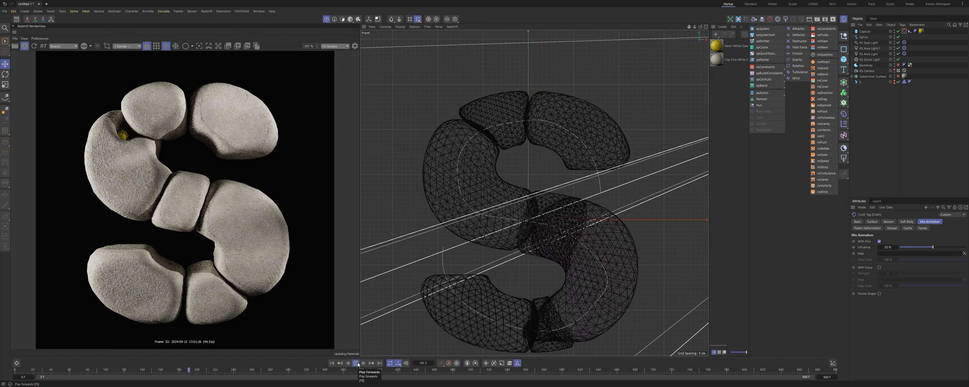
{"action": "left_click", "coordinate": [355, 363]}
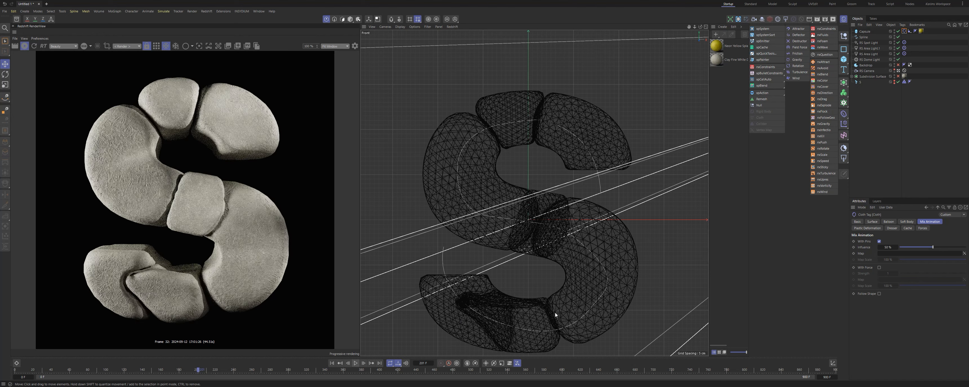
Step: Continue playing the simulation in short runs to about frame 290 to examine the capsule leaving the lower shapes
{"action": "left_click", "coordinate": [355, 364]}
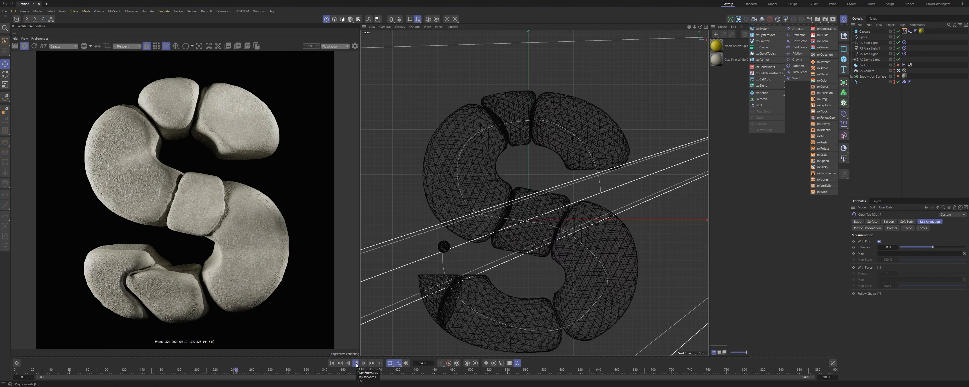
{"action": "left_click", "coordinate": [356, 363]}
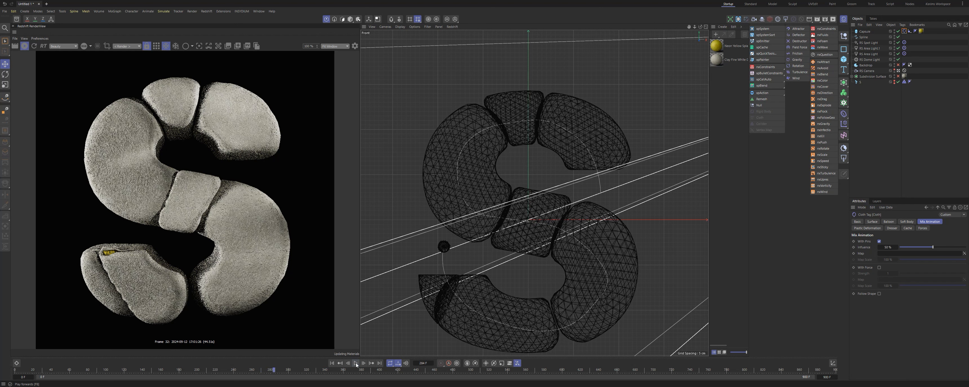
{"action": "left_click", "coordinate": [356, 364]}
{"action": "left_click", "coordinate": [355, 364]}
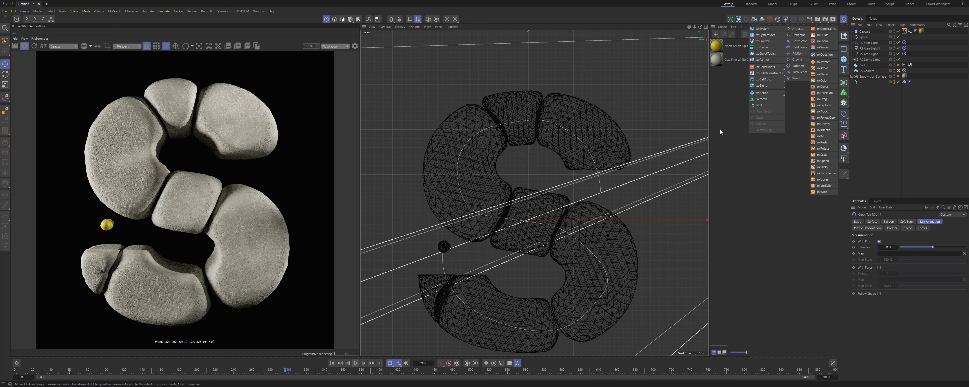
Step: Place the capsule inside a new Subdivision Surface and open the capsule's Cloth tag settings
{"action": "left_click", "coordinate": [865, 31]}
{"action": "left_click", "coordinate": [843, 83], "text": "alt"}
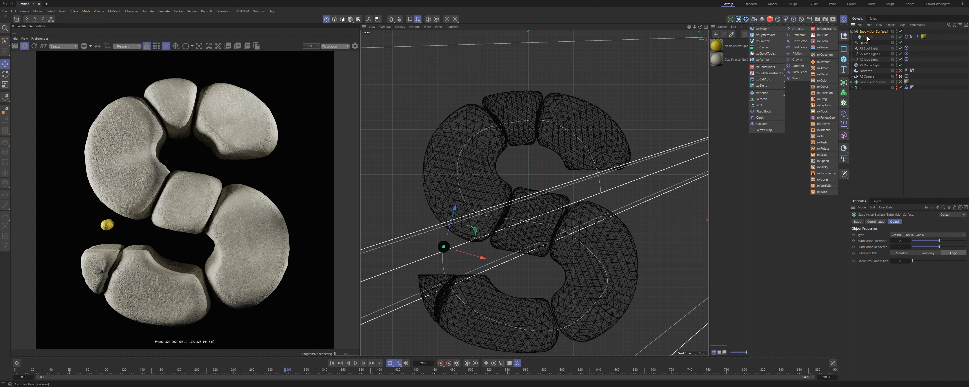
{"action": "left_click", "coordinate": [876, 37]}
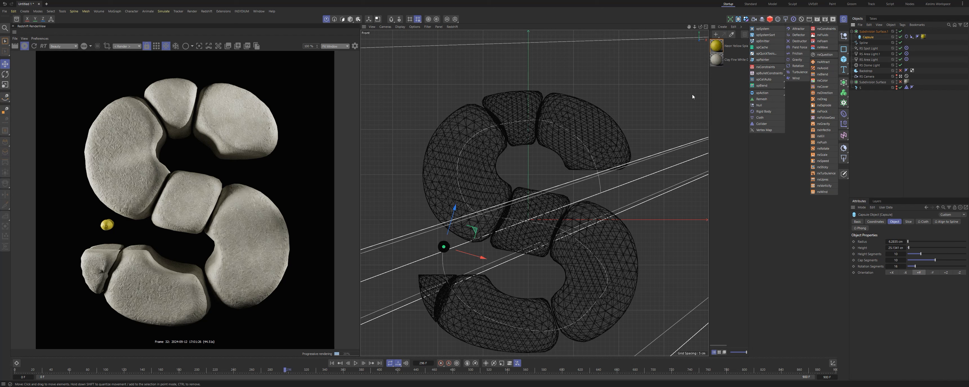
{"action": "left_click", "coordinate": [906, 37]}
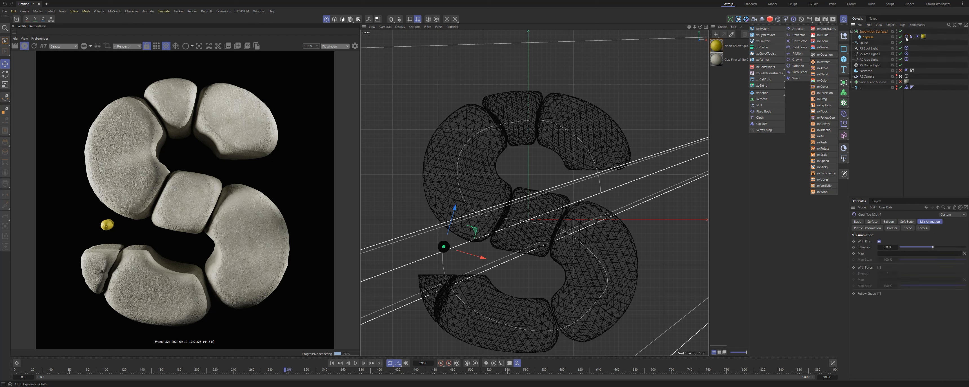